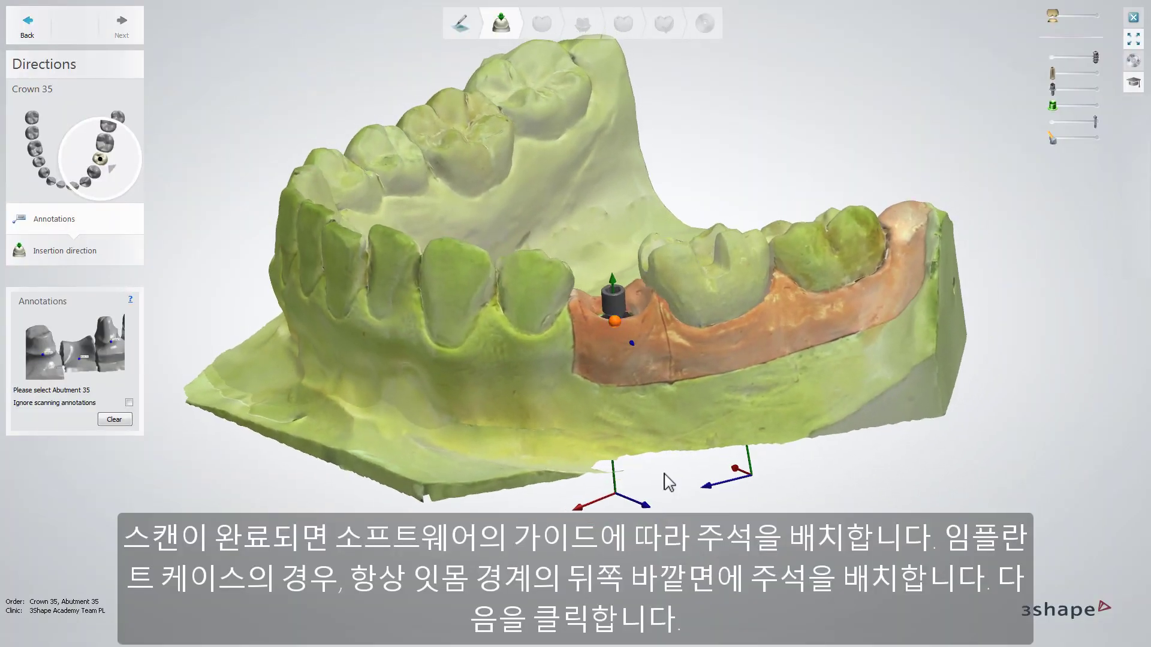
# Step: Place the Abutment 35 annotation on the outer gingiva surface beside the scan body
pyautogui.moveTo(657, 449); pyautogui.dragTo(646, 403, button='right')
pyautogui.click(628, 336)
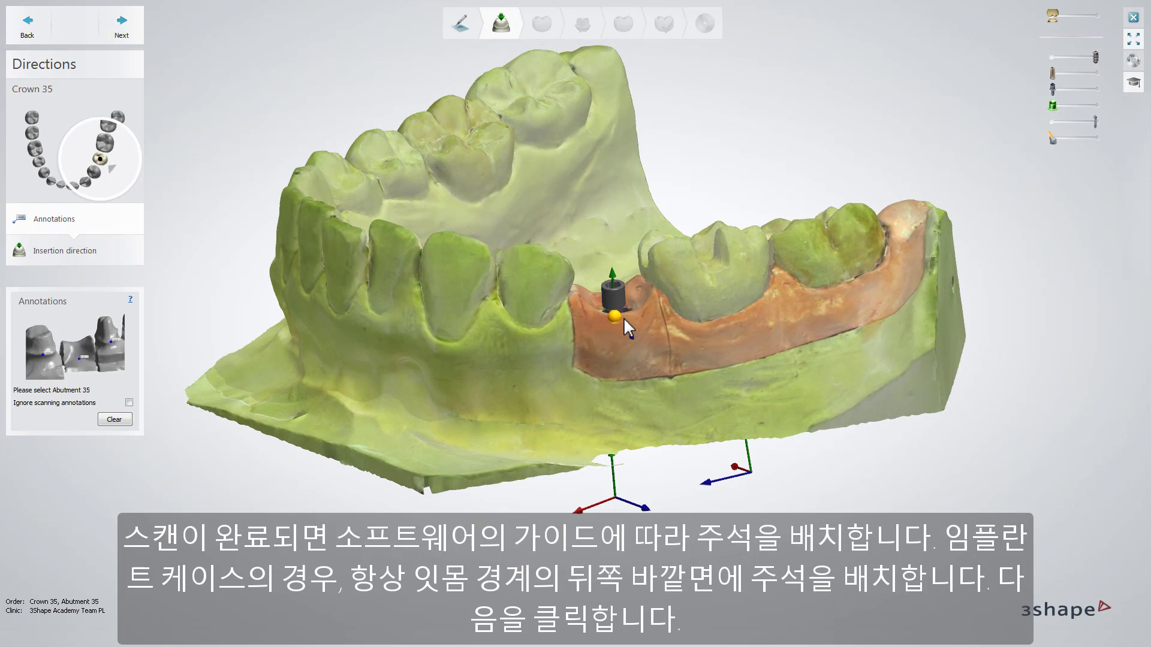
pyautogui.click(624, 320)
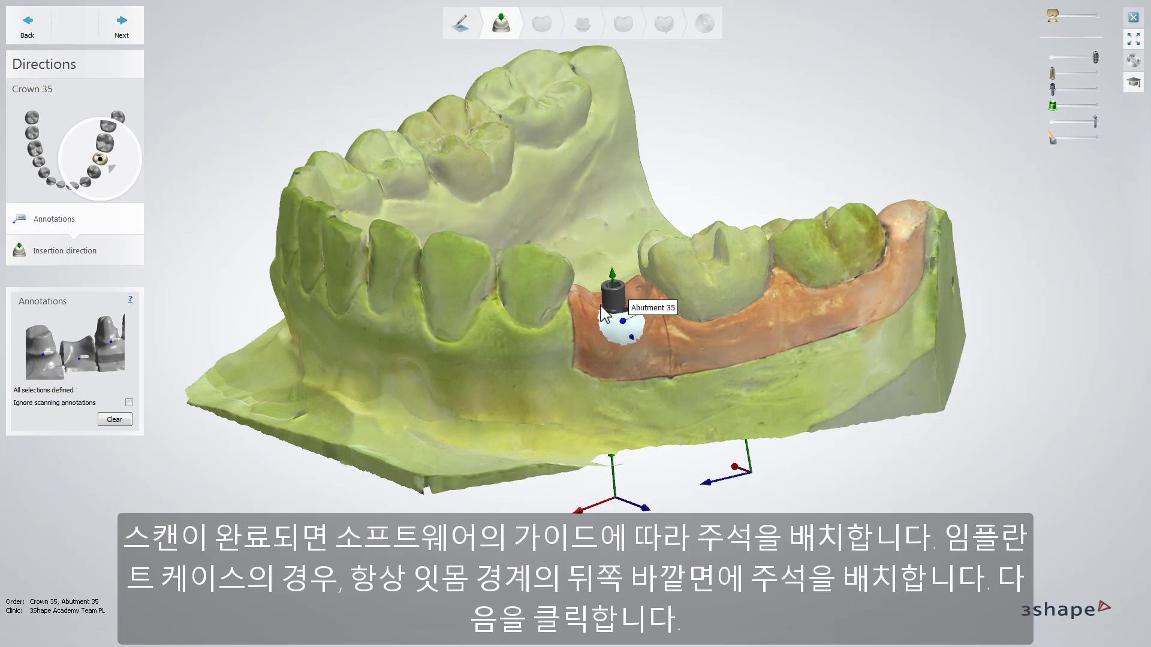
# Step: Set the insertion direction for Crown 35 from an occlusal view of the implant site and continue to the anatomy pre-design
pyautogui.click(127, 36)
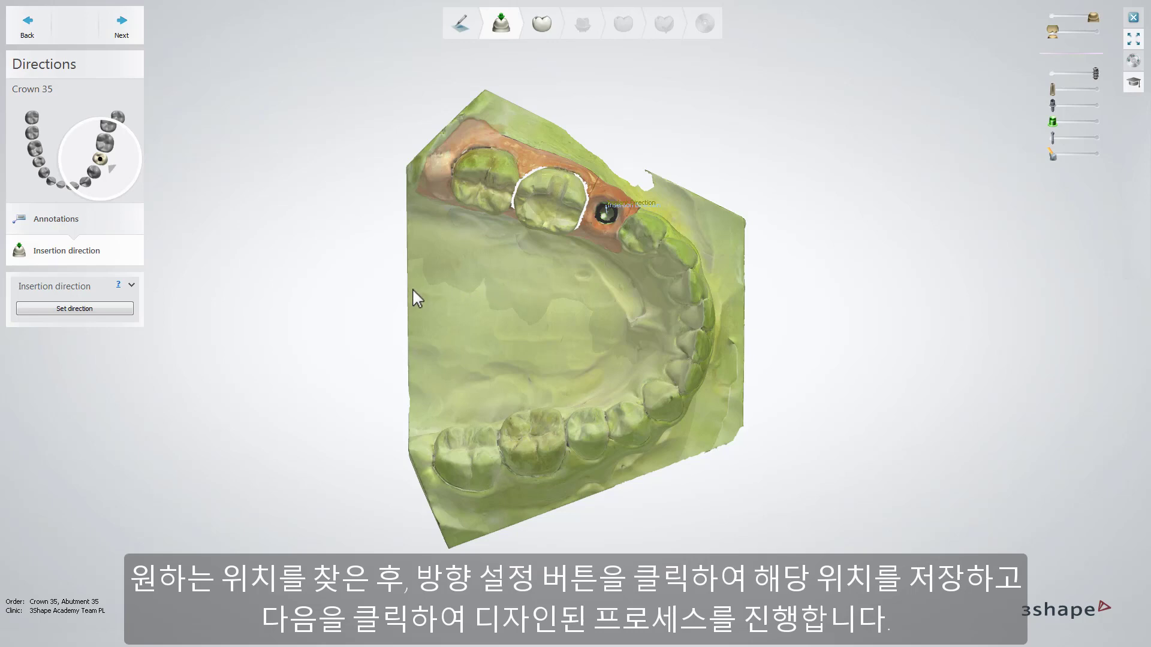
pyautogui.click(117, 308)
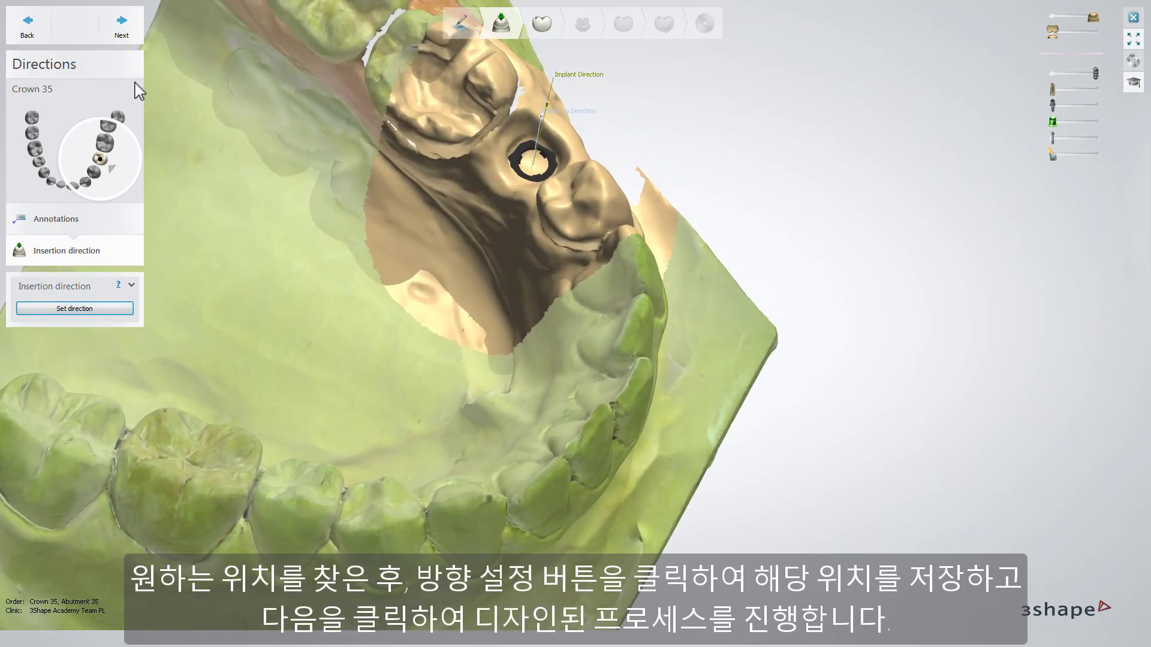
pyautogui.click(133, 31)
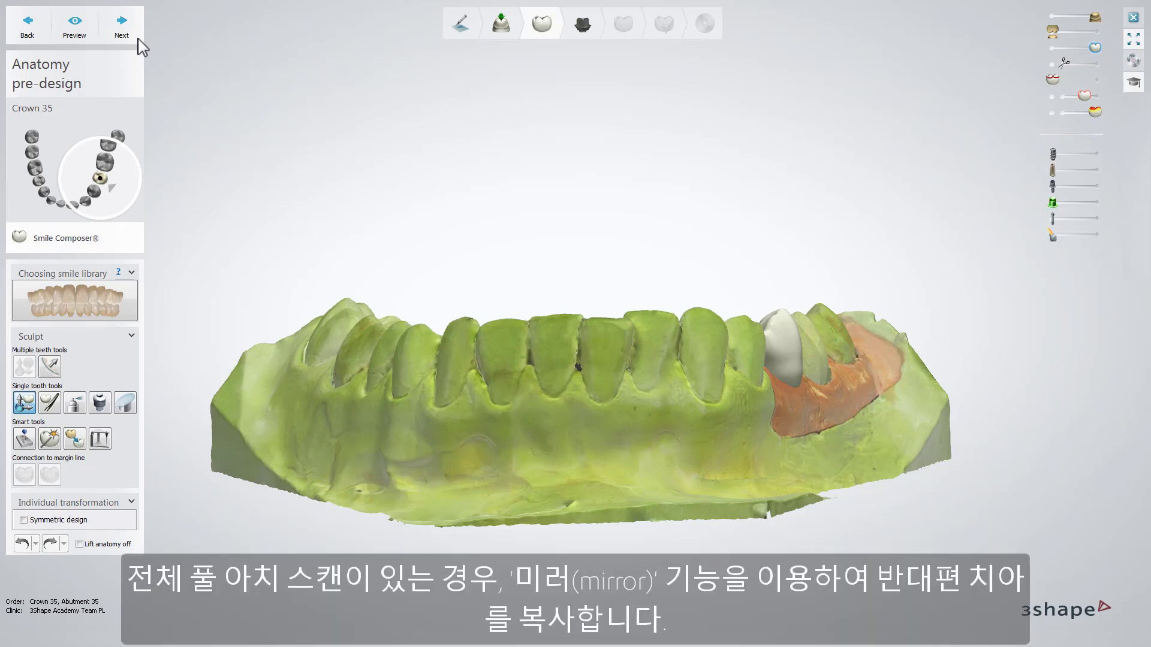
# Step: Mirror the matching tooth from the opposite side of the arch onto Crown 35 and continue to the abutment design
pyautogui.click(75, 439)
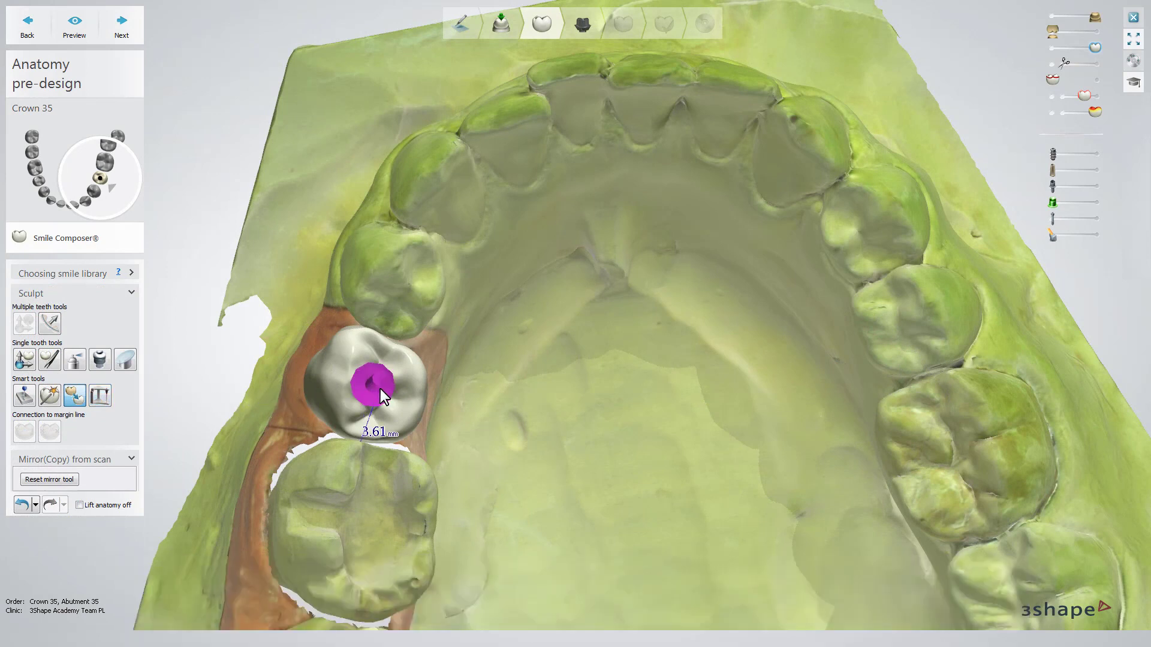
pyautogui.click(380, 390)
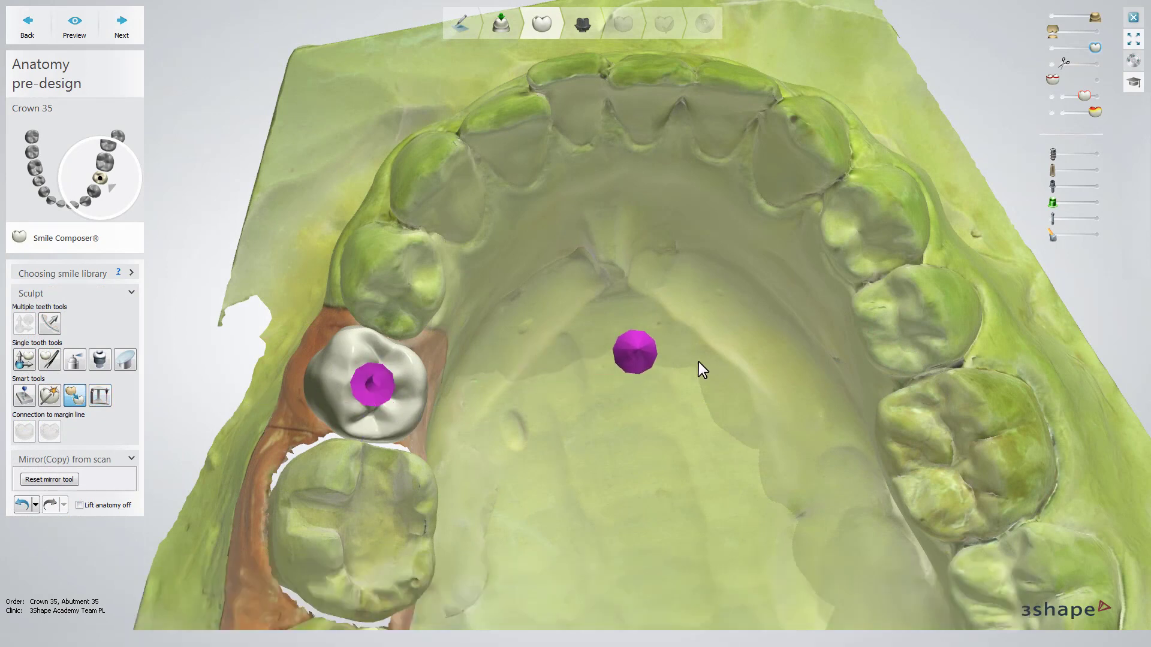
pyautogui.click(894, 331)
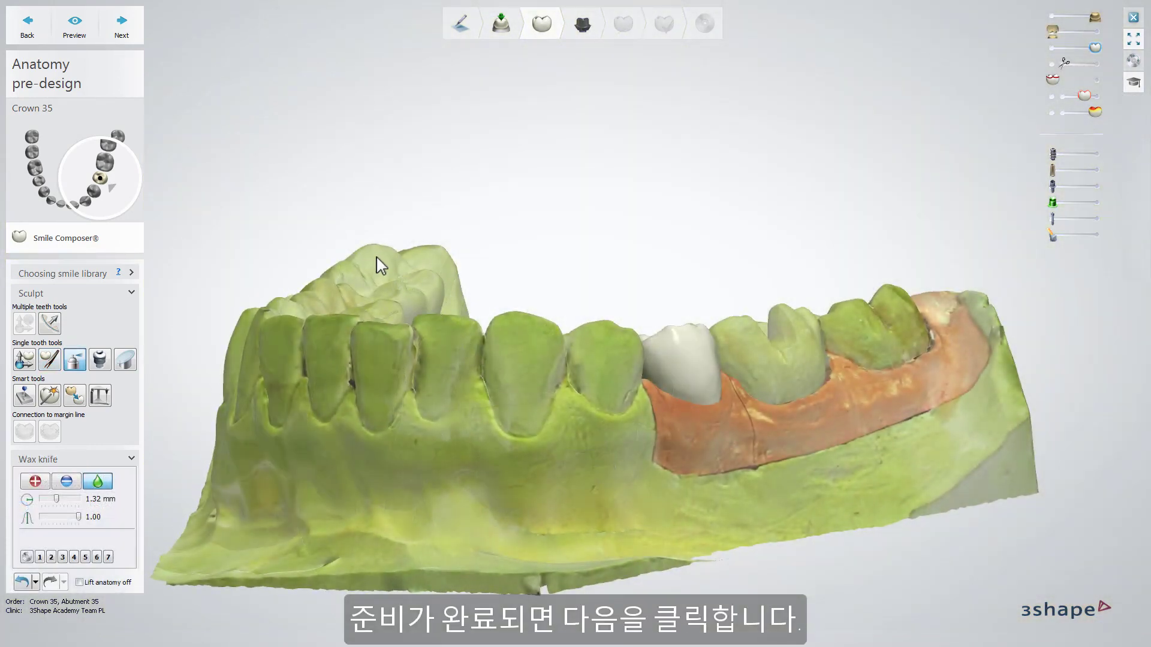
pyautogui.click(134, 40)
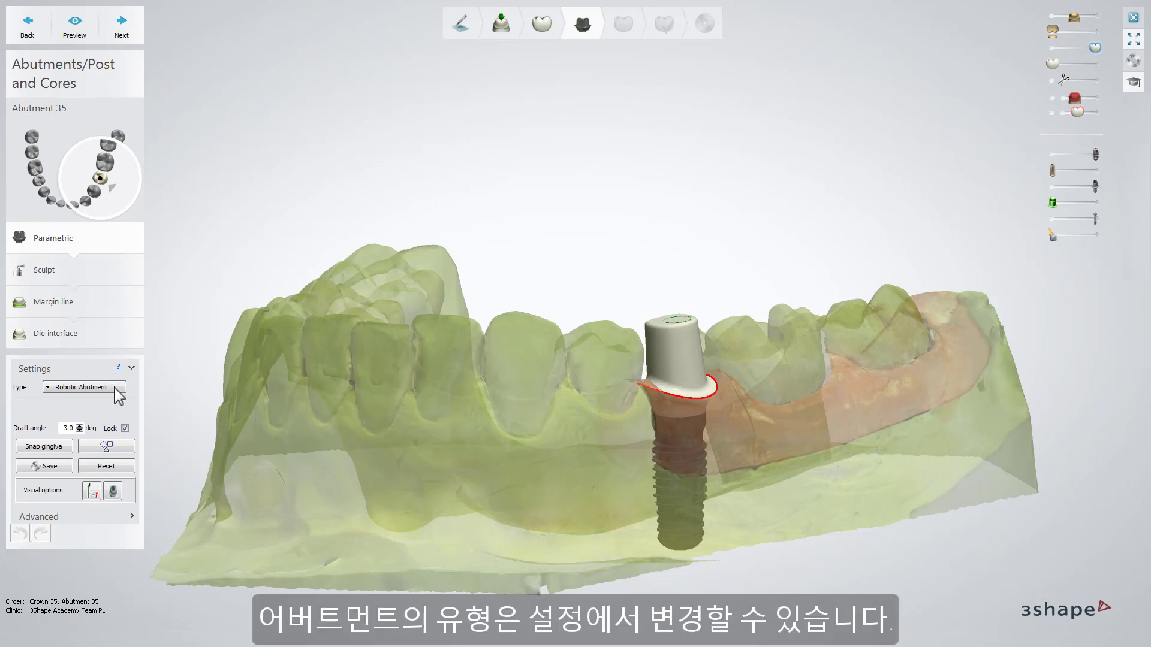
# Step: For the Robotic Abutment type, lower the side and outer margin points to the subgingival level, checking the grid size in the advanced settings
pyautogui.click(115, 388)
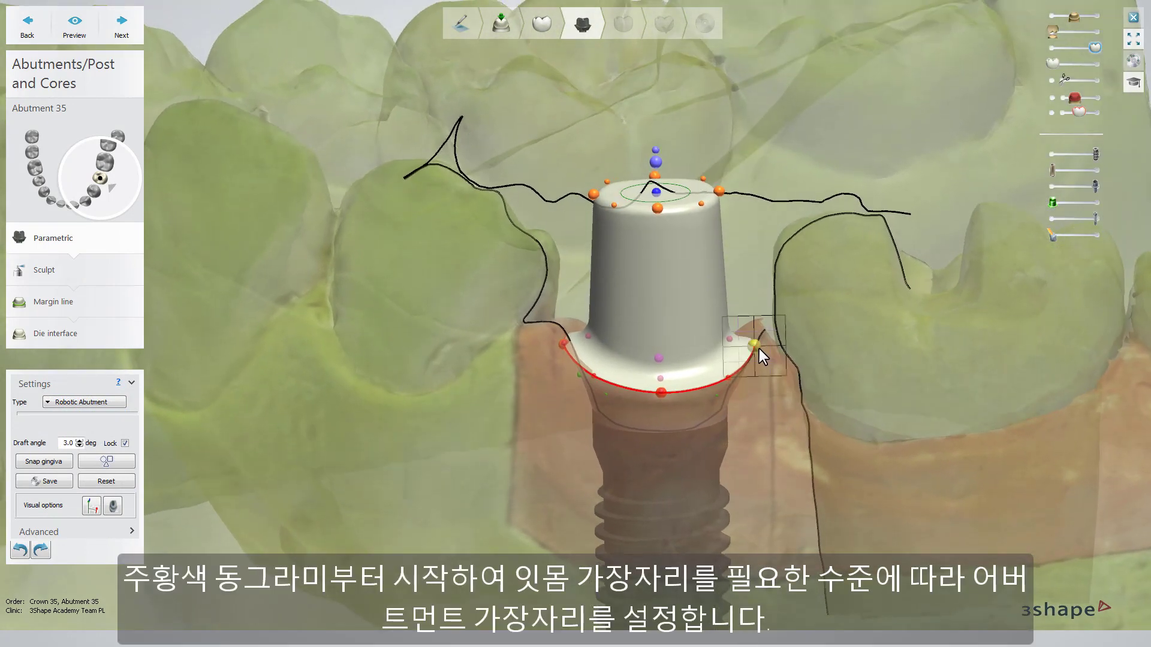
pyautogui.moveTo(758, 349); pyautogui.dragTo(754, 362)
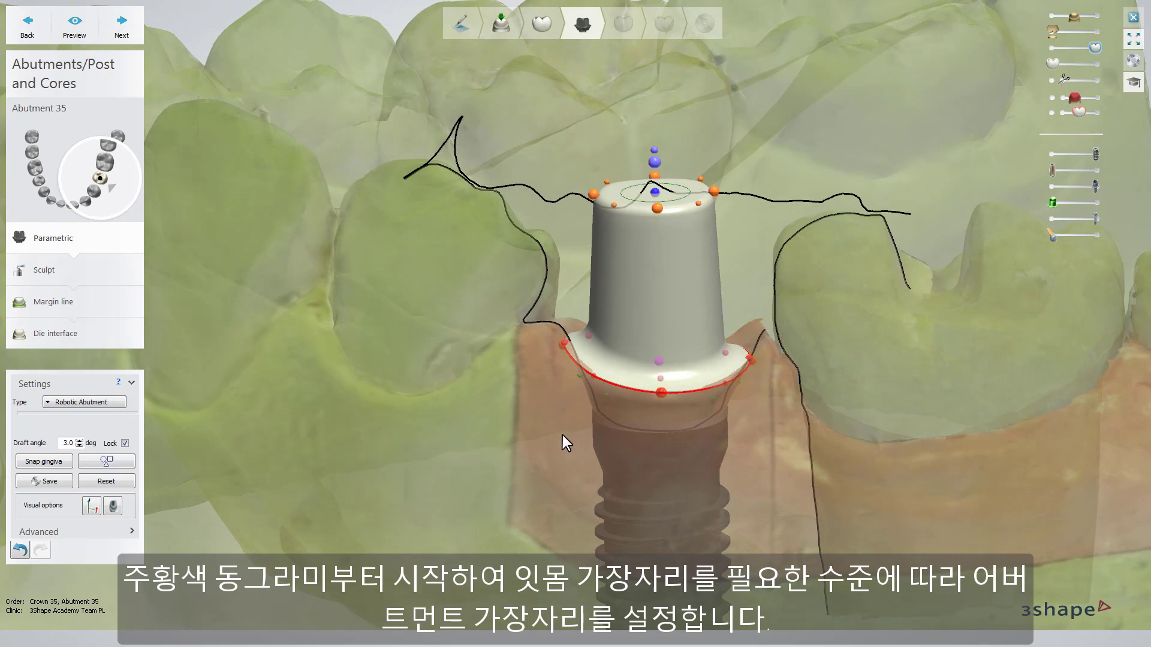
pyautogui.moveTo(560, 344); pyautogui.dragTo(571, 356)
pyautogui.moveTo(572, 356); pyautogui.dragTo(747, 404, button='right')
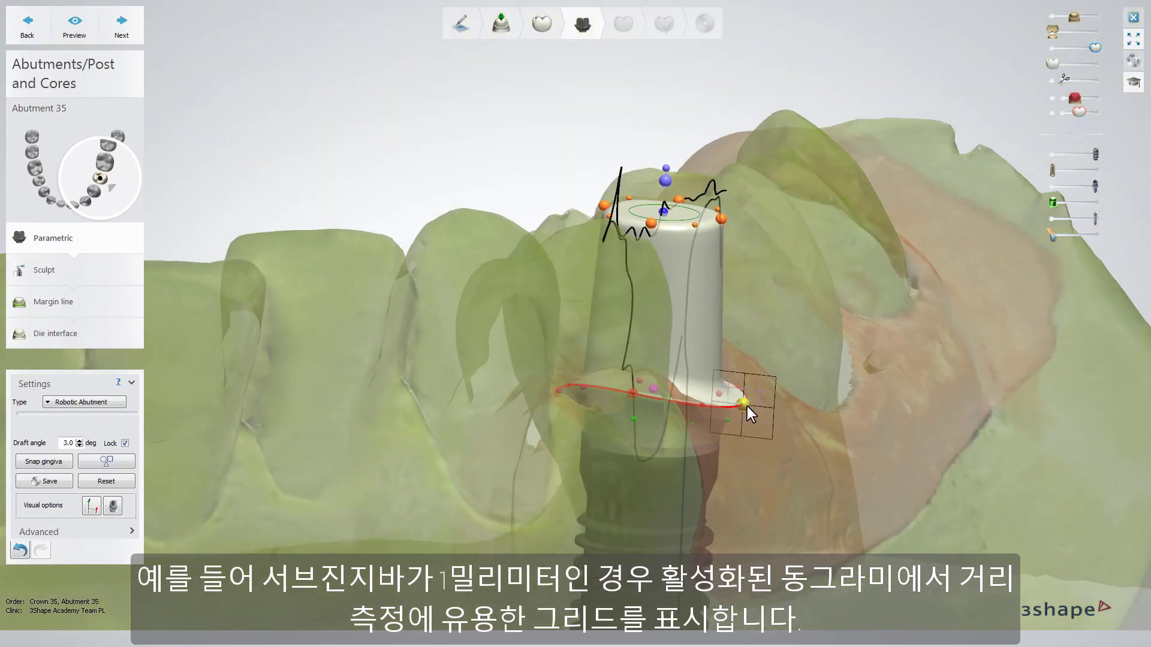
pyautogui.moveTo(747, 406); pyautogui.dragTo(732, 418)
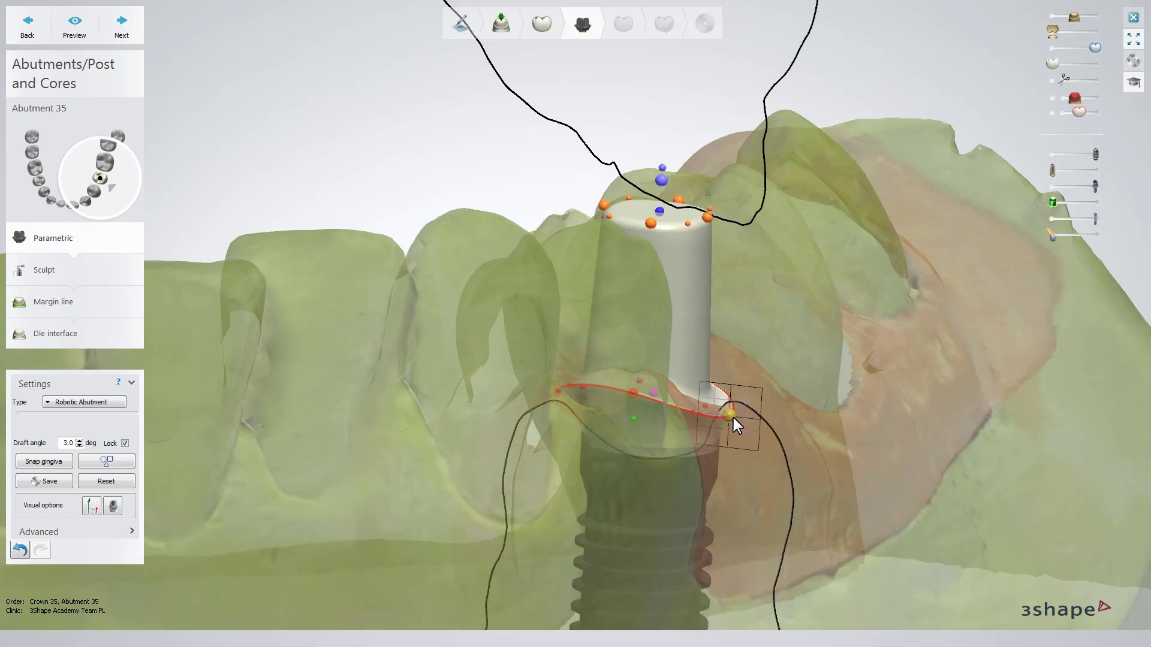
pyautogui.moveTo(732, 419); pyautogui.dragTo(369, 444, button='right')
pyautogui.click(132, 531)
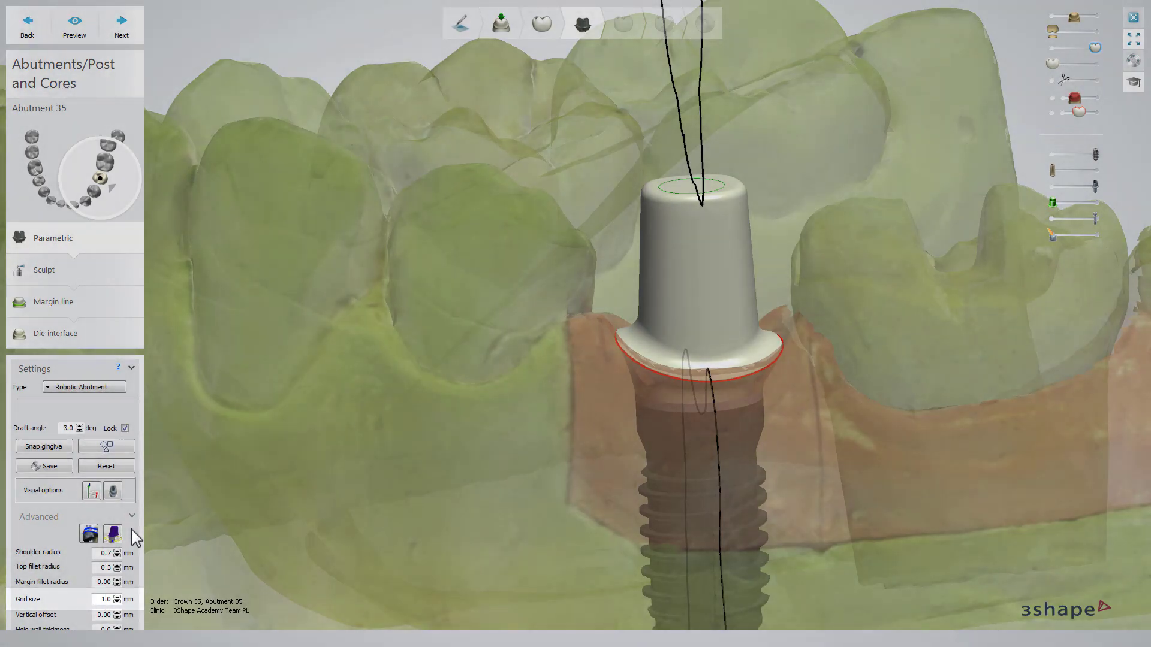
pyautogui.click(131, 529)
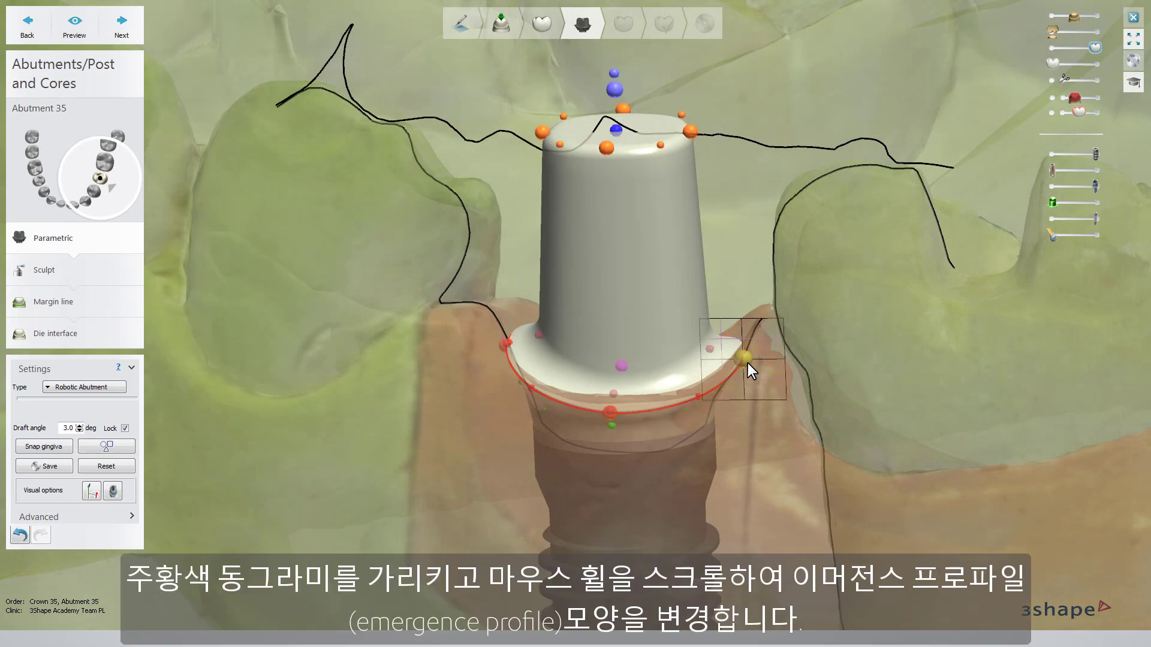
# Step: Shape the abutment's emergence profile through its margin point and the green subgingival contour point
pyautogui.scroll(2, 747, 363)
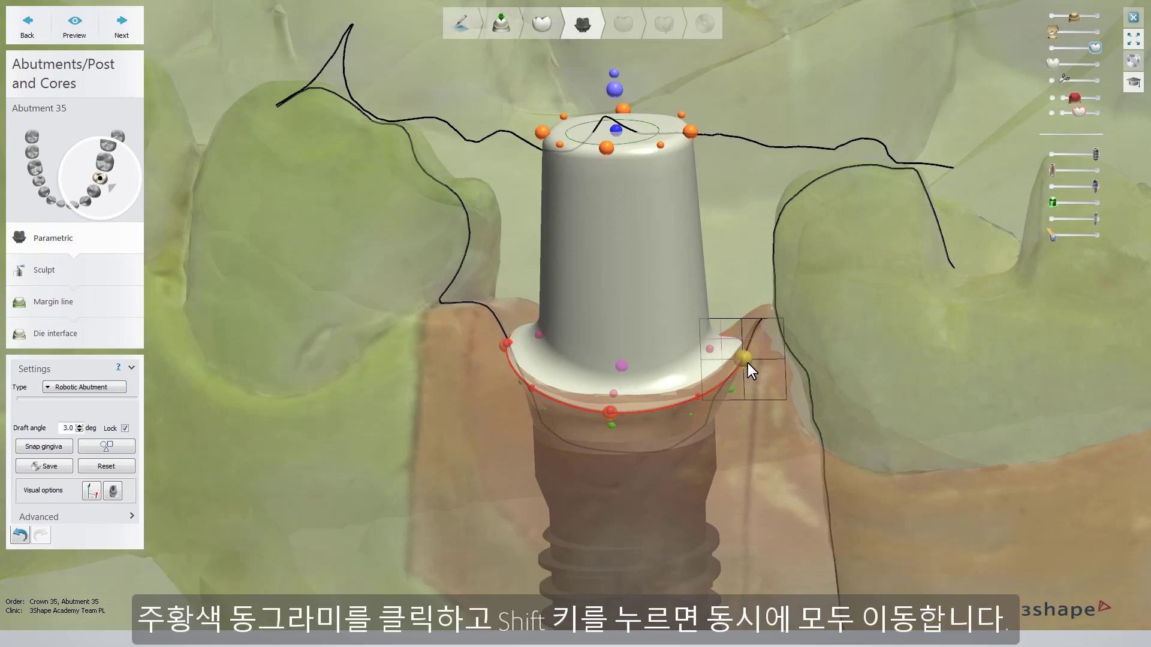
pyautogui.moveTo(747, 364)
pyautogui.keyDown('shift'); pyautogui.mouseDown()
pyautogui.moveTo(746, 340)
pyautogui.moveTo(747, 367)
pyautogui.mouseUp(); pyautogui.keyUp('shift')
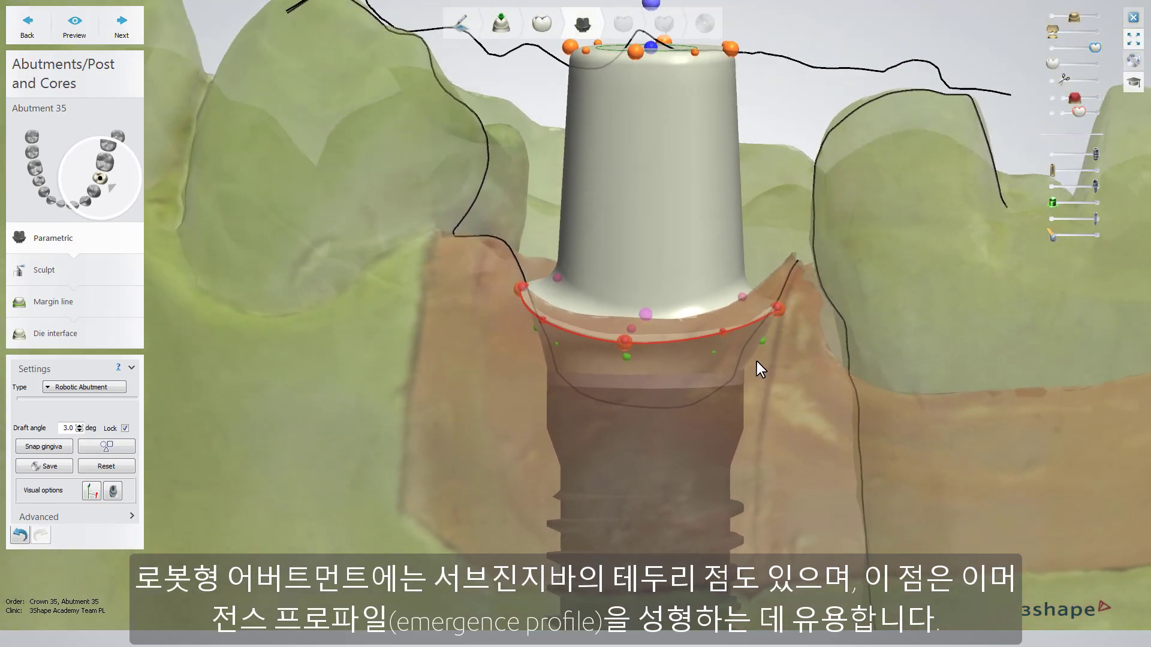
pyautogui.moveTo(770, 337); pyautogui.dragTo(771, 337)
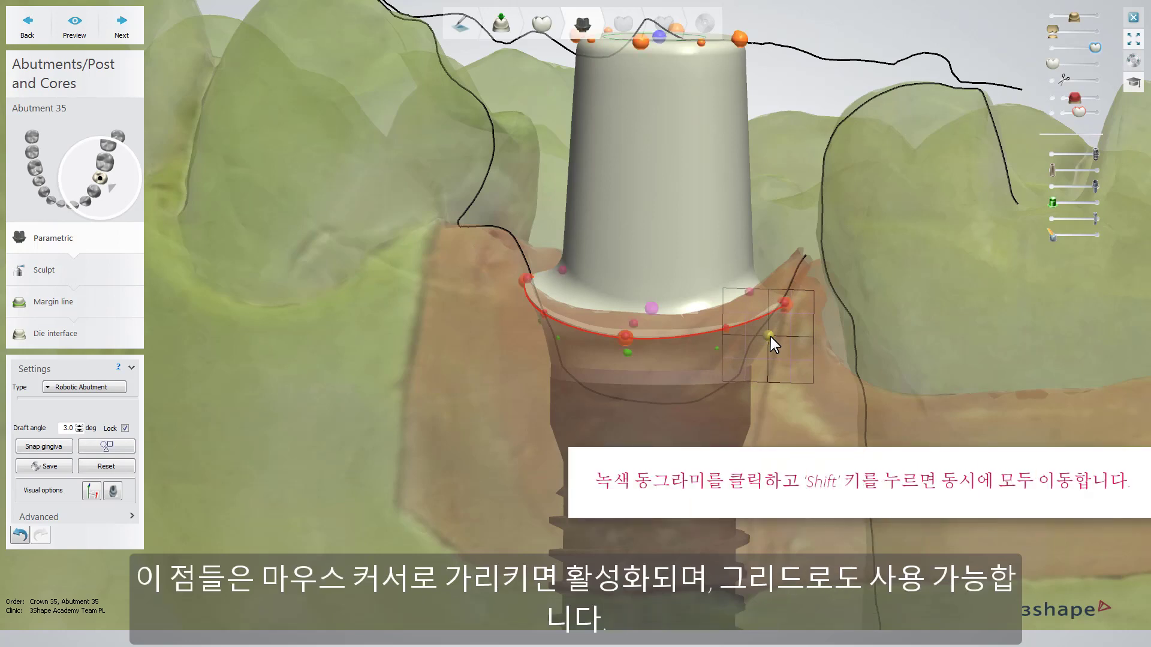
pyautogui.moveTo(770, 337); pyautogui.dragTo(773, 340)
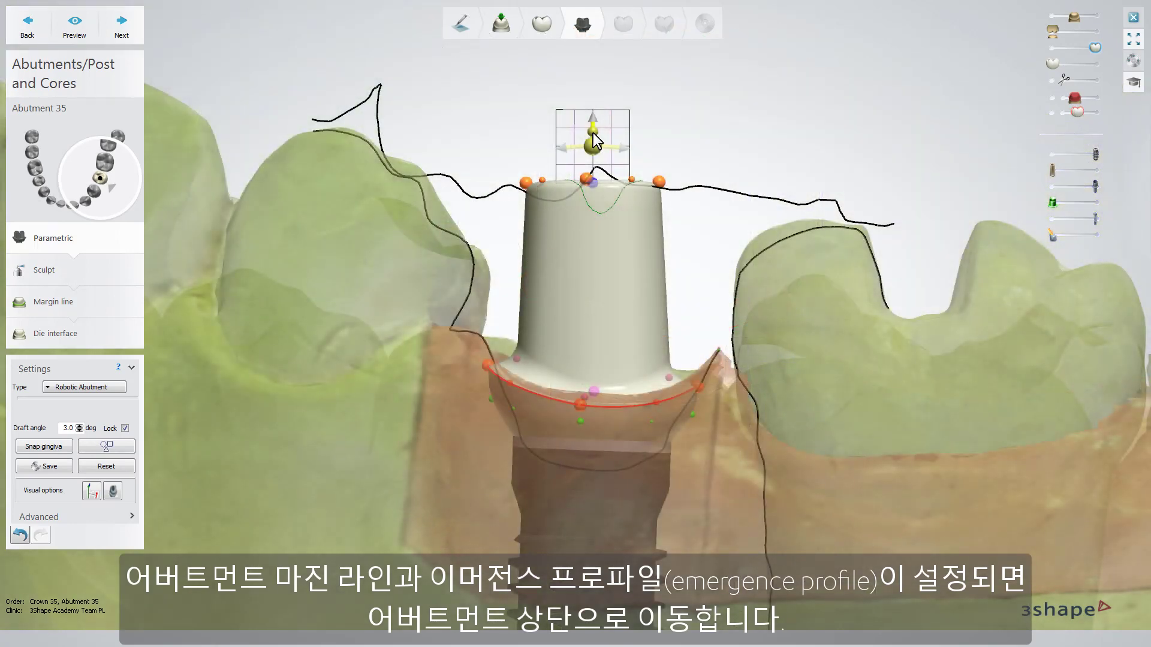
# Step: Lower the abutment's top and adjust its height and tilt to fit inside the planned crown
pyautogui.moveTo(593, 141); pyautogui.dragTo(592, 249)
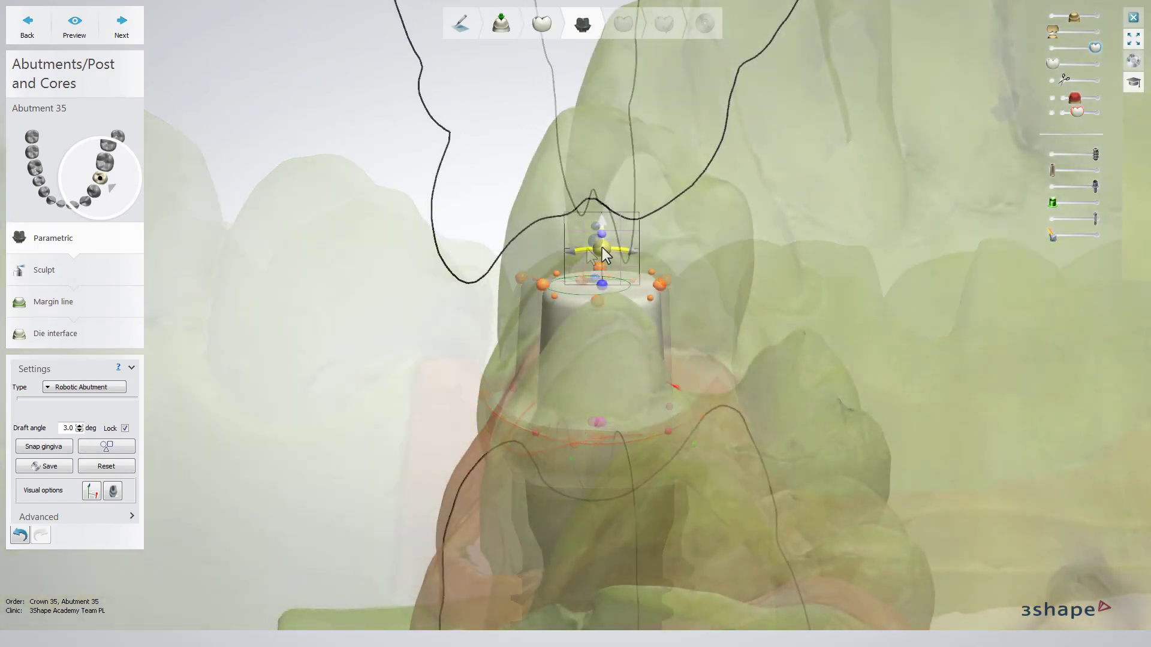
pyautogui.moveTo(602, 247); pyautogui.dragTo(622, 258)
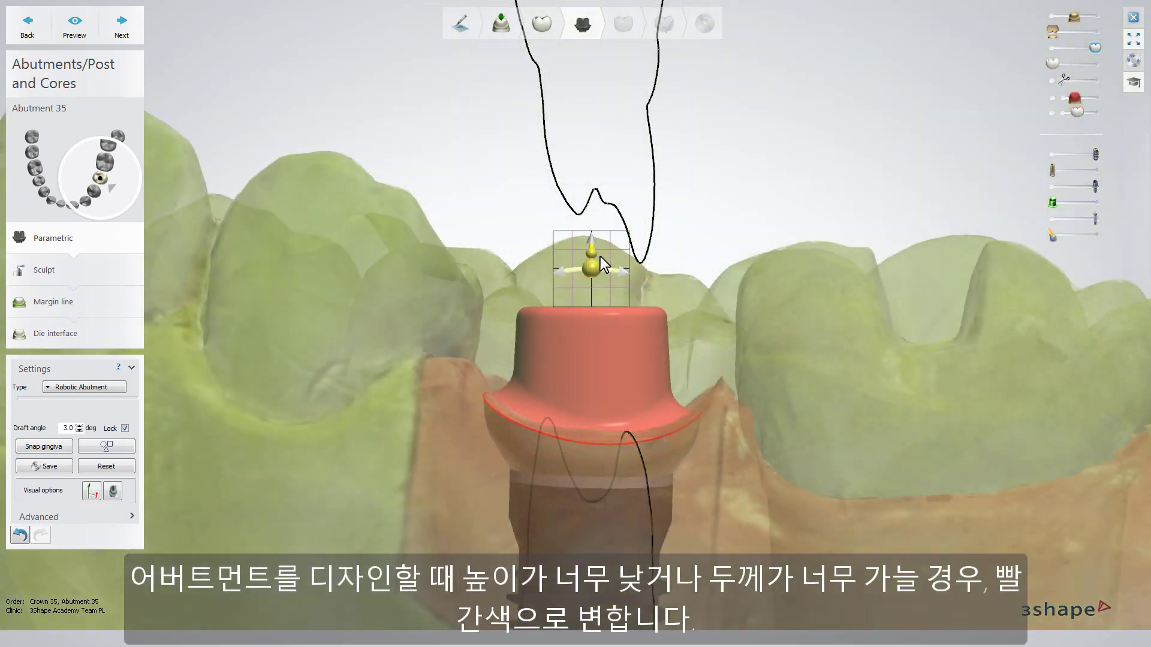
pyautogui.moveTo(599, 257)
pyautogui.mouseDown()
pyautogui.moveTo(603, 278)
pyautogui.moveTo(605, 249)
pyautogui.mouseUp()
pyautogui.moveTo(606, 242); pyautogui.dragTo(608, 230)
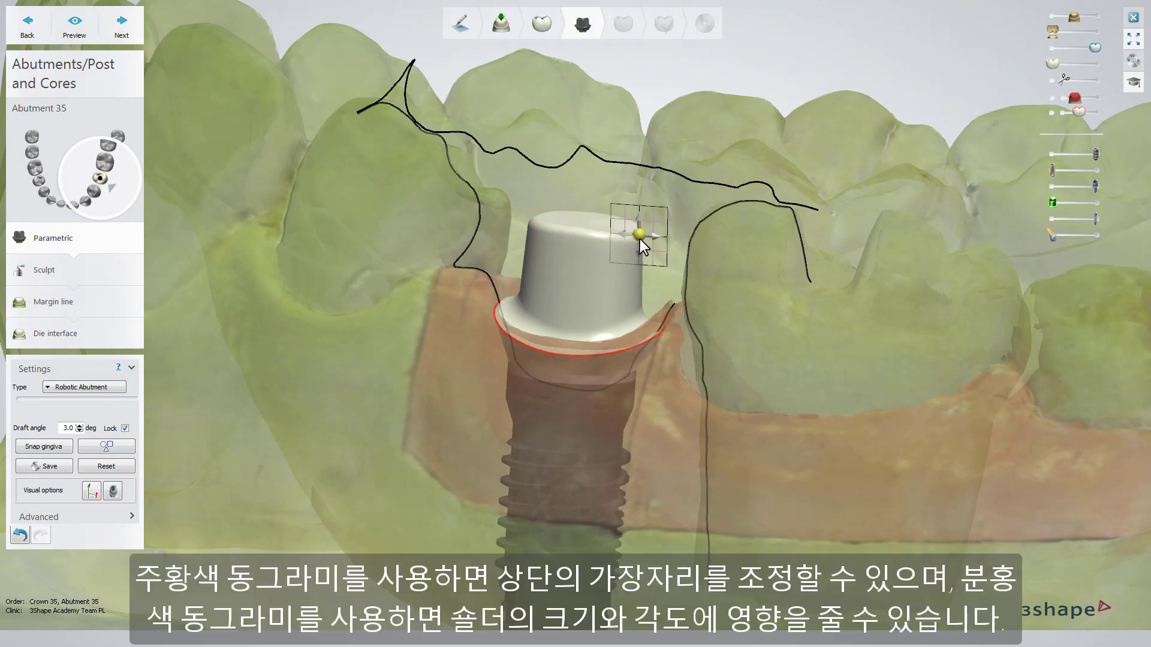
# Step: Reshape the abutment's top edge with its orange control points and adjust the shoulder size and angle
pyautogui.moveTo(639, 239); pyautogui.dragTo(638, 261)
pyautogui.moveTo(561, 281); pyautogui.dragTo(539, 244, button='right')
pyautogui.moveTo(540, 230); pyautogui.dragTo(537, 251)
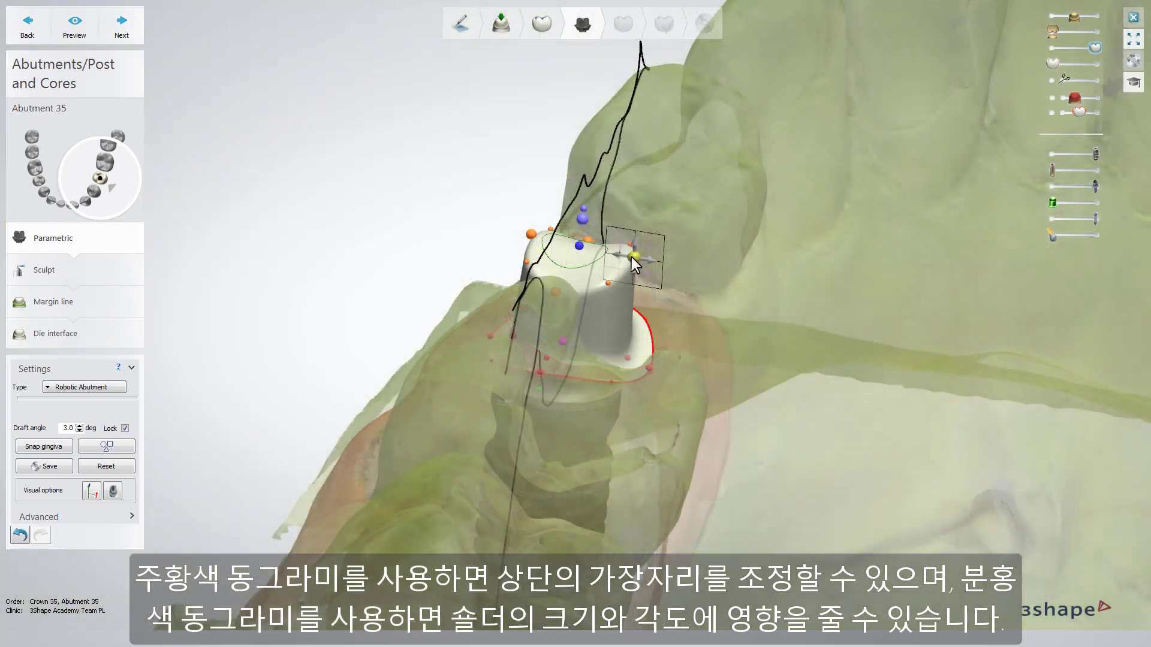
pyautogui.moveTo(631, 257); pyautogui.dragTo(639, 260)
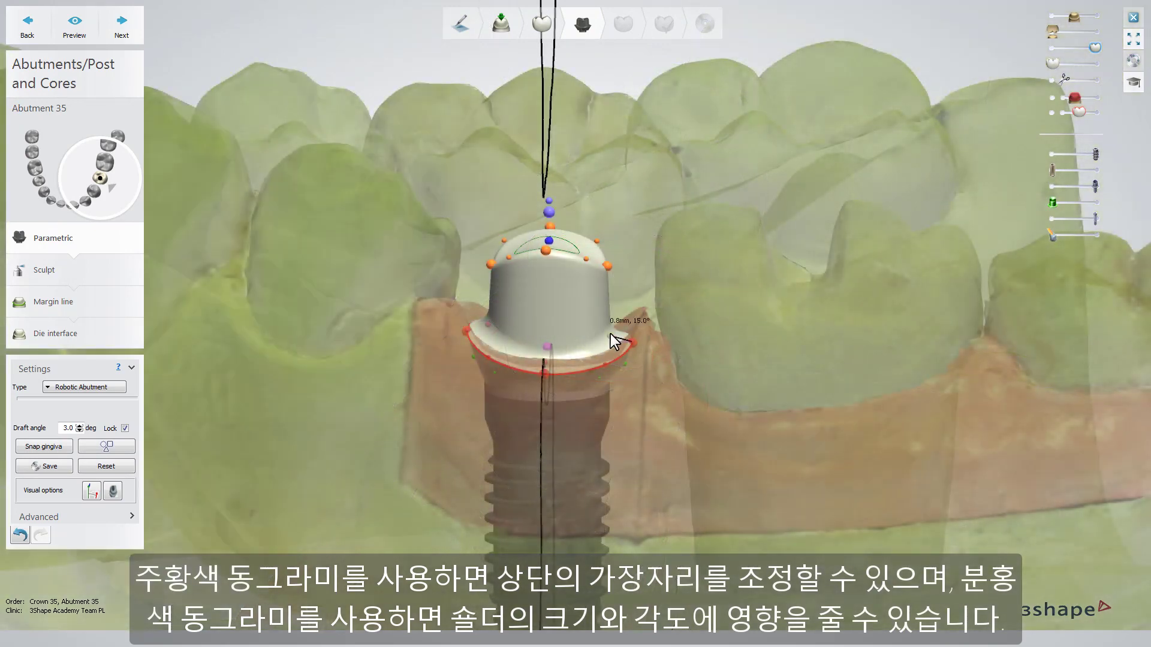
pyautogui.moveTo(610, 333)
pyautogui.mouseDown()
pyautogui.moveTo(620, 328)
pyautogui.moveTo(600, 329)
pyautogui.moveTo(612, 326)
pyautogui.mouseUp()
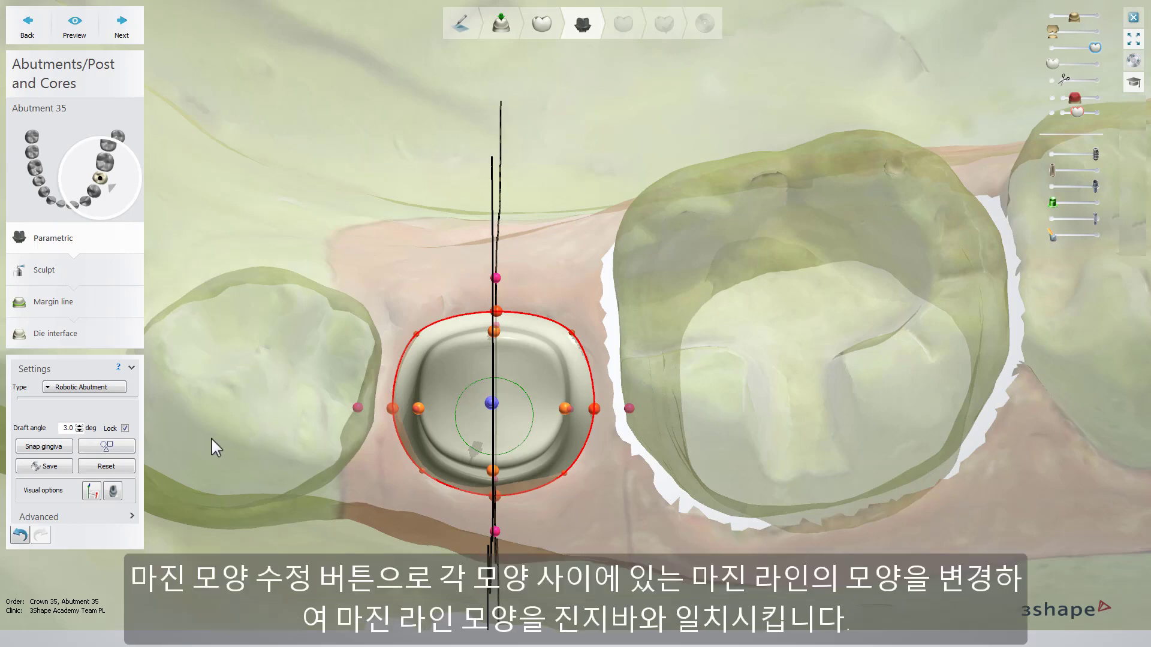
# Step: Modify the margin line shape towards the circular form and snap the emergence profile to the gingiva
pyautogui.click(122, 447)
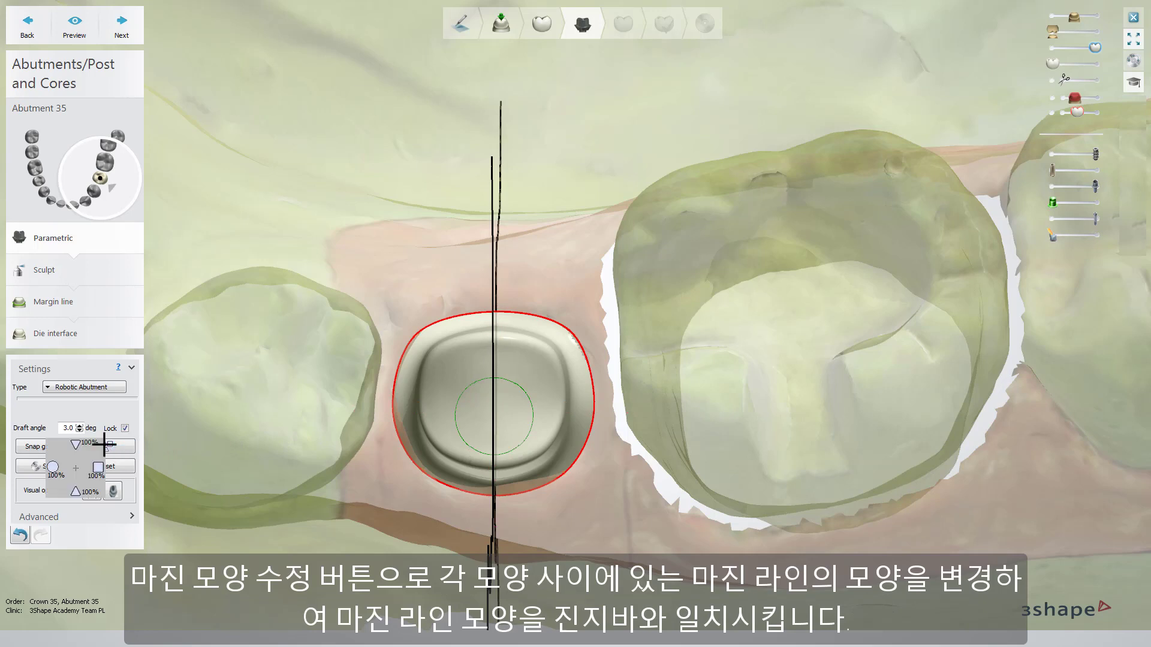
pyautogui.moveTo(65, 467)
pyautogui.mouseDown()
pyautogui.moveTo(88, 444)
pyautogui.moveTo(83, 485)
pyautogui.moveTo(44, 471)
pyautogui.mouseUp()
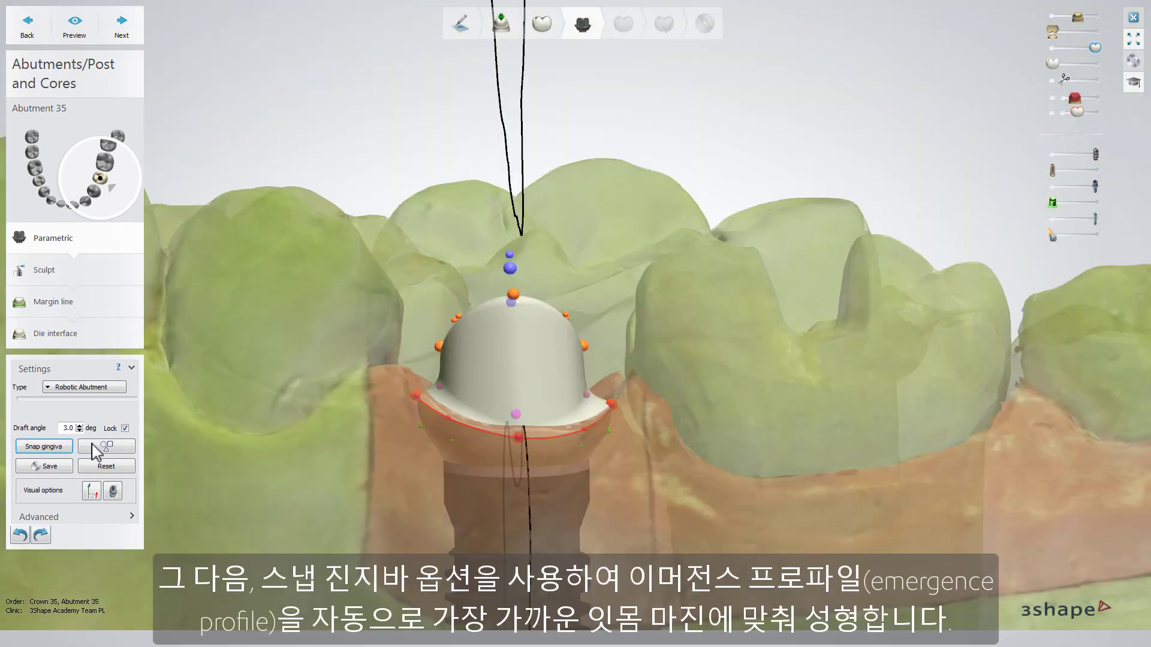
pyautogui.click(51, 447)
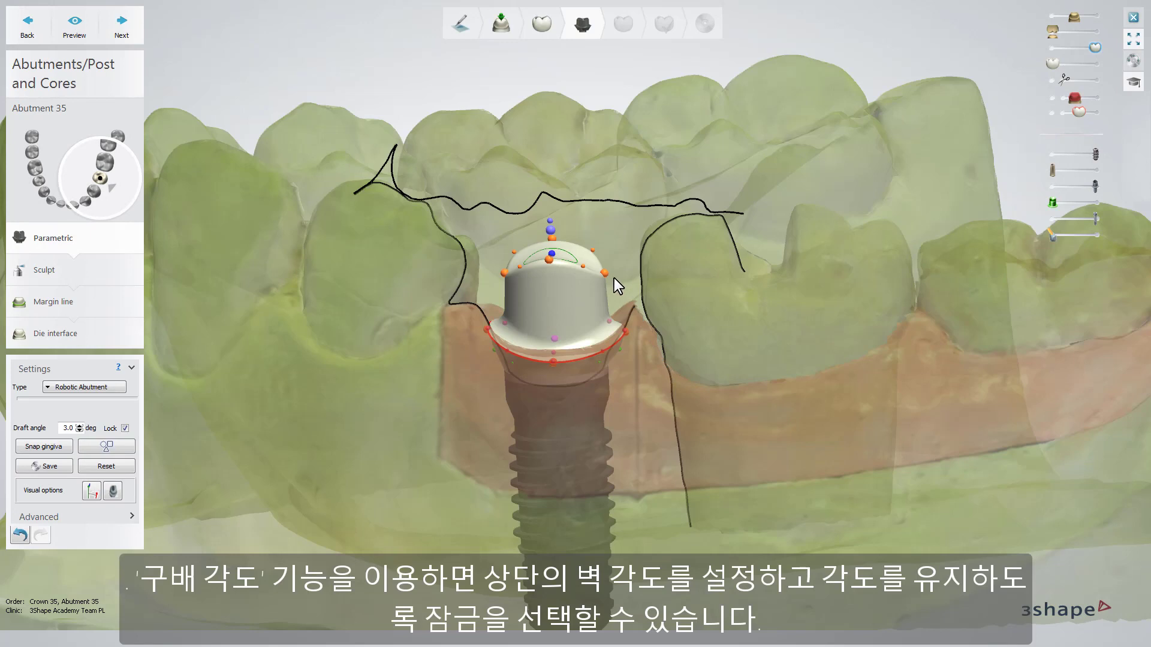
# Step: Unlock the draft angle and try moving the abutment's upper edge point inward and back
pyautogui.moveTo(606, 274)
pyautogui.mouseDown()
pyautogui.moveTo(595, 273)
pyautogui.moveTo(605, 274)
pyautogui.mouseUp()
pyautogui.click(125, 428)
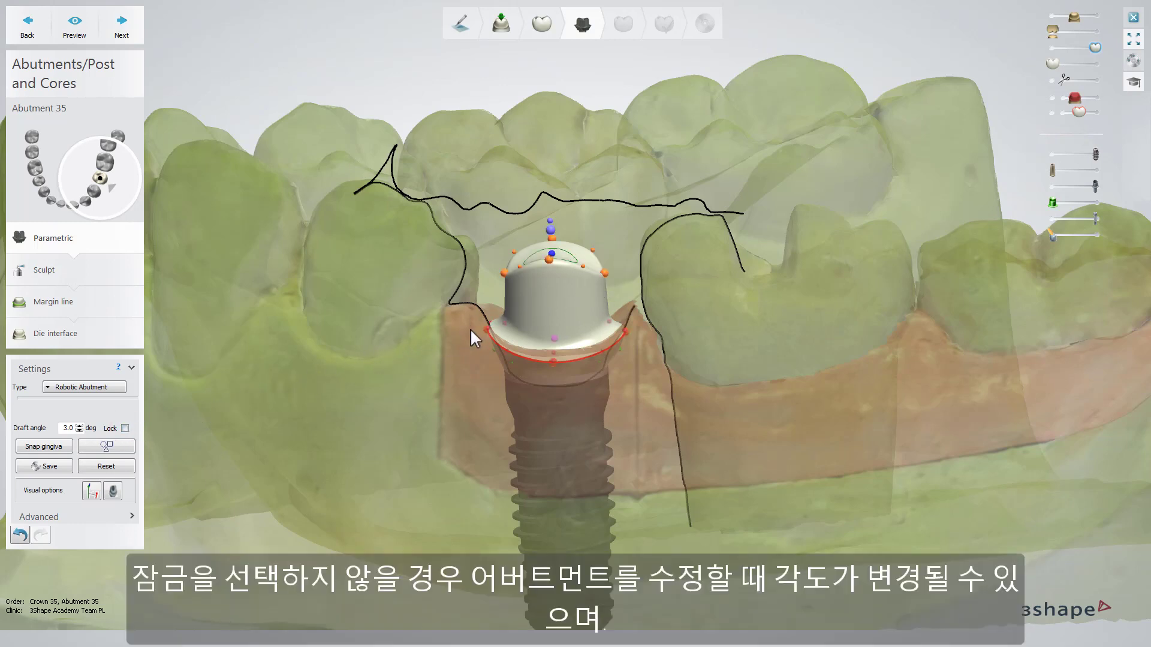
pyautogui.moveTo(609, 274); pyautogui.dragTo(605, 275)
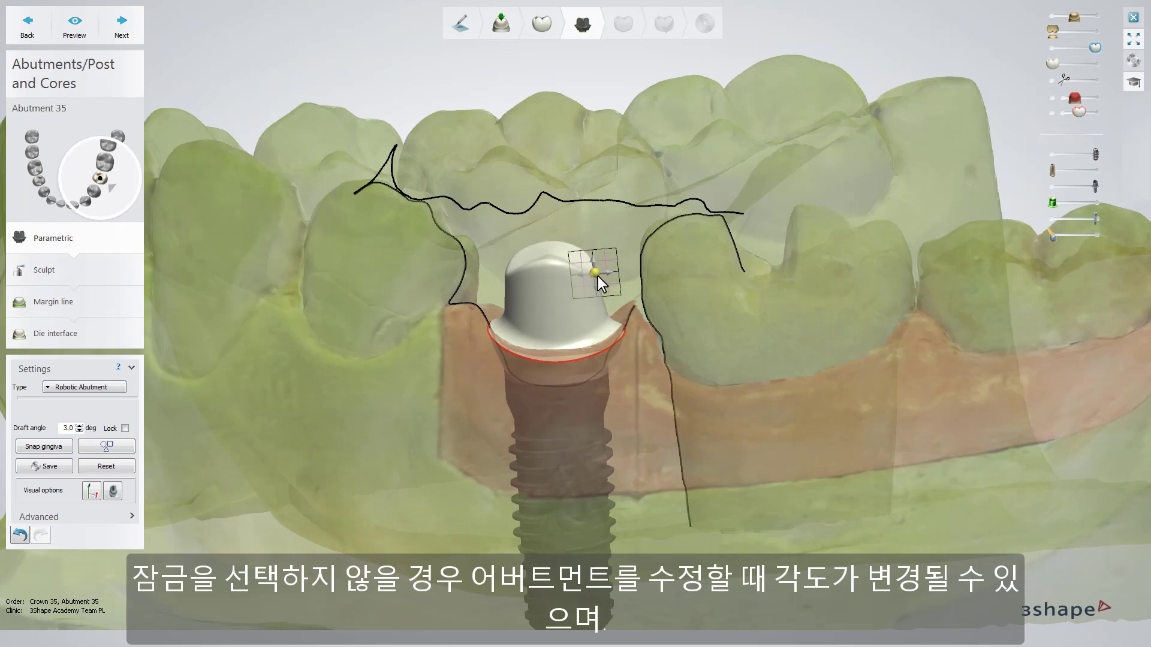
pyautogui.moveTo(599, 275); pyautogui.dragTo(606, 275)
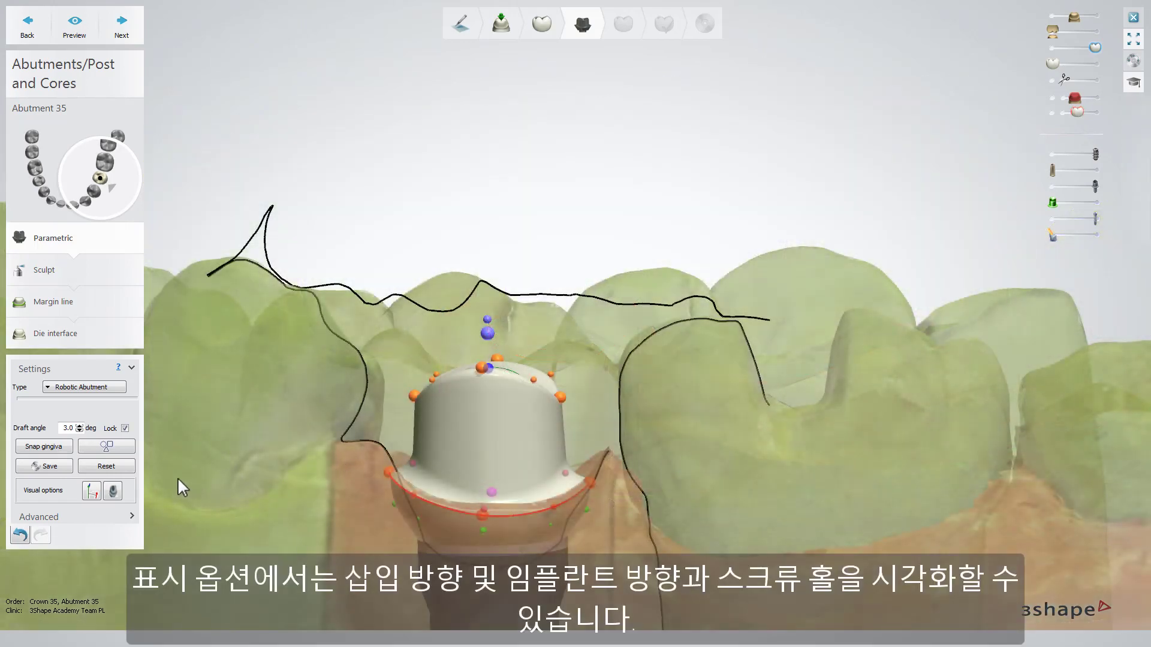
# Step: Display the insertion and implant directions and the screw hole to inspect them on the abutment
pyautogui.click(91, 492)
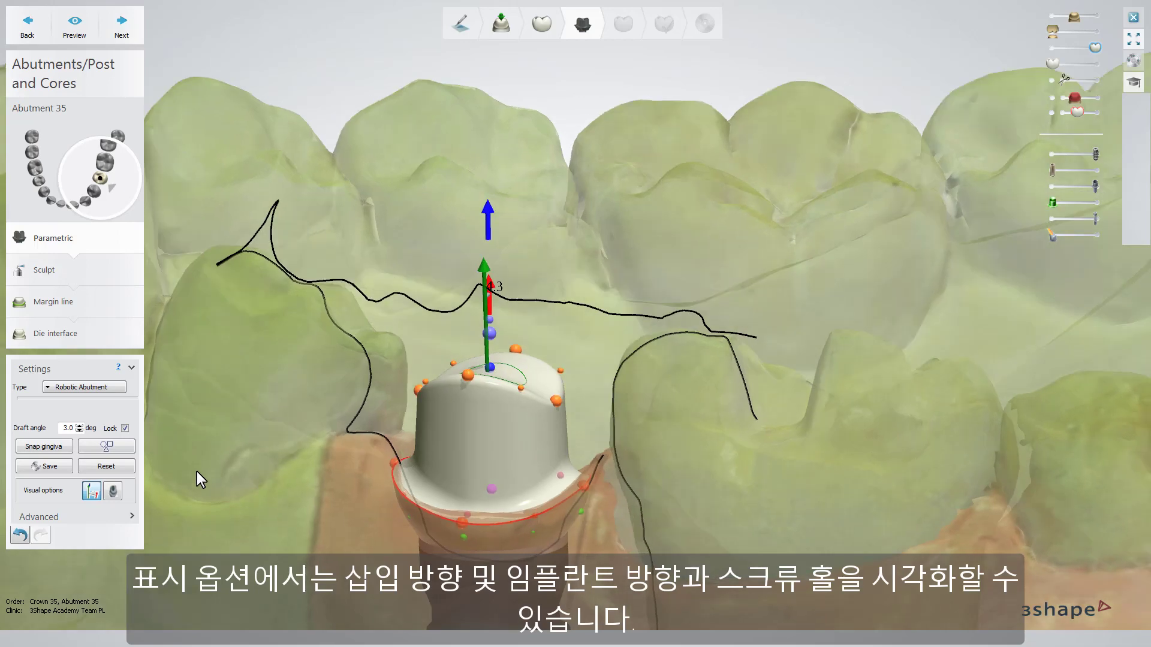
pyautogui.moveTo(197, 472); pyautogui.dragTo(316, 428, button='right')
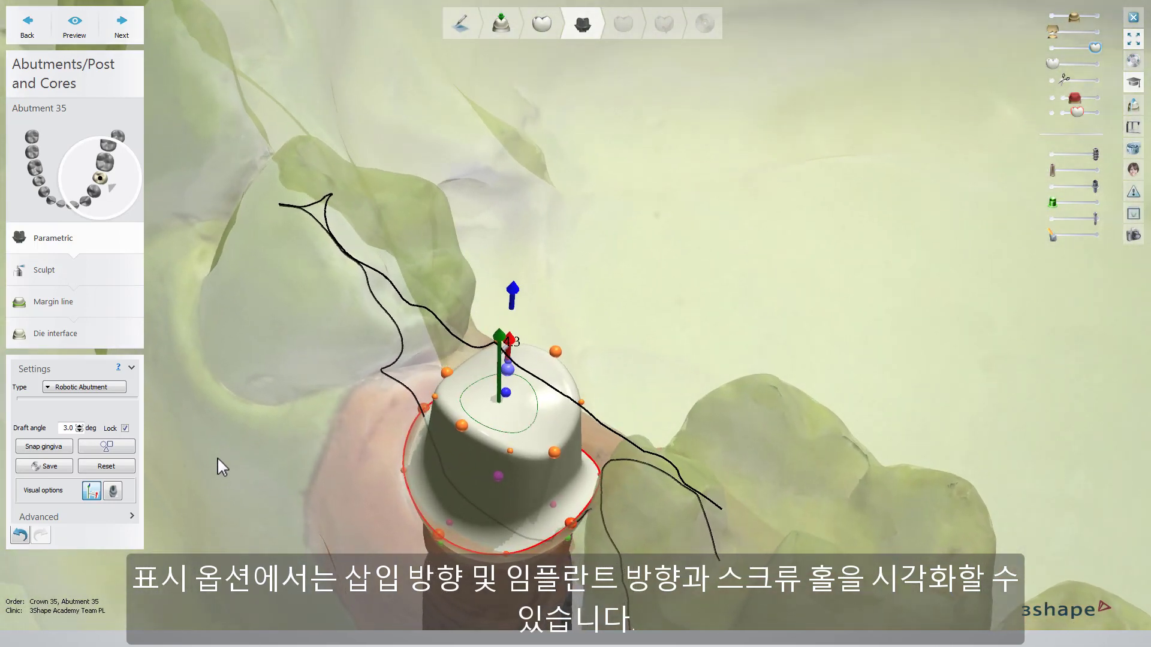
pyautogui.click(113, 491)
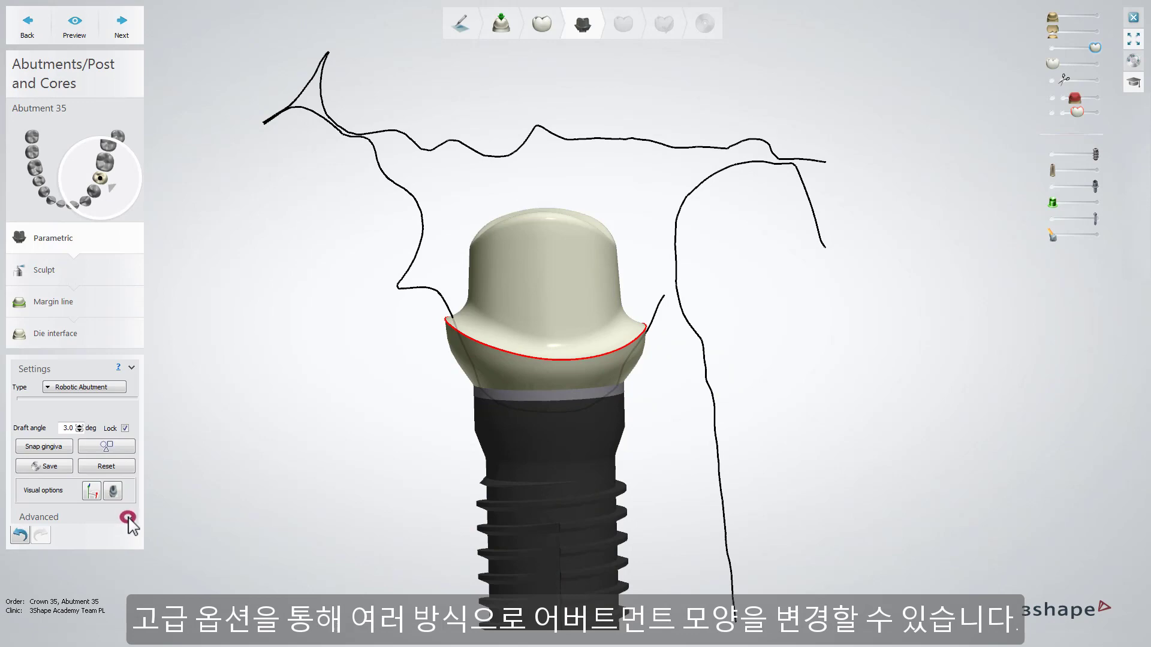
# Step: In the advanced settings, raise the abutment's shoulder radius to 1.4 mm and bring it back down to 0.8 mm
pyautogui.click(128, 517)
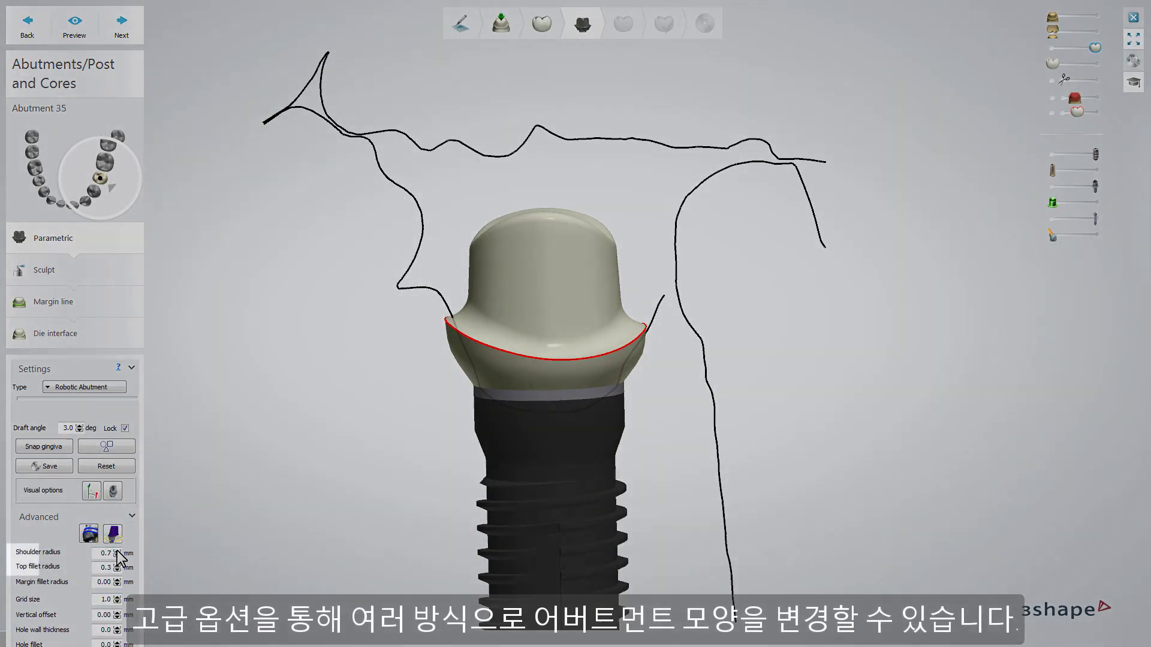
pyautogui.click(117, 551)
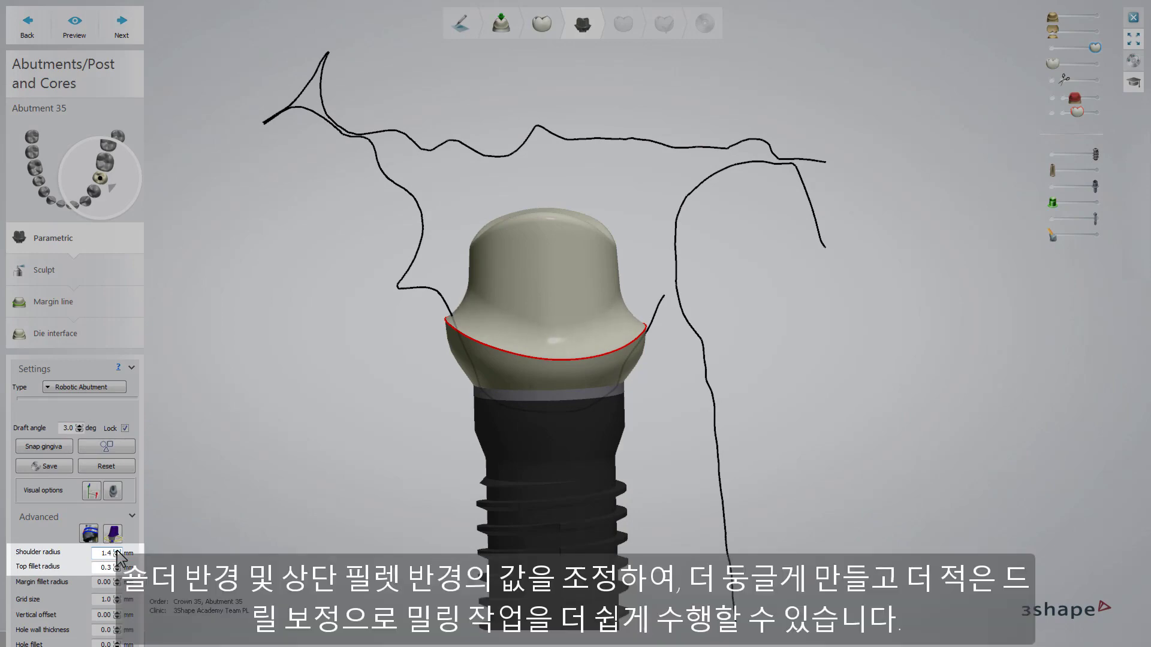
pyautogui.click(117, 552)
pyautogui.click(117, 555)
pyautogui.click(118, 556)
pyautogui.click(118, 556)
pyautogui.click(118, 556)
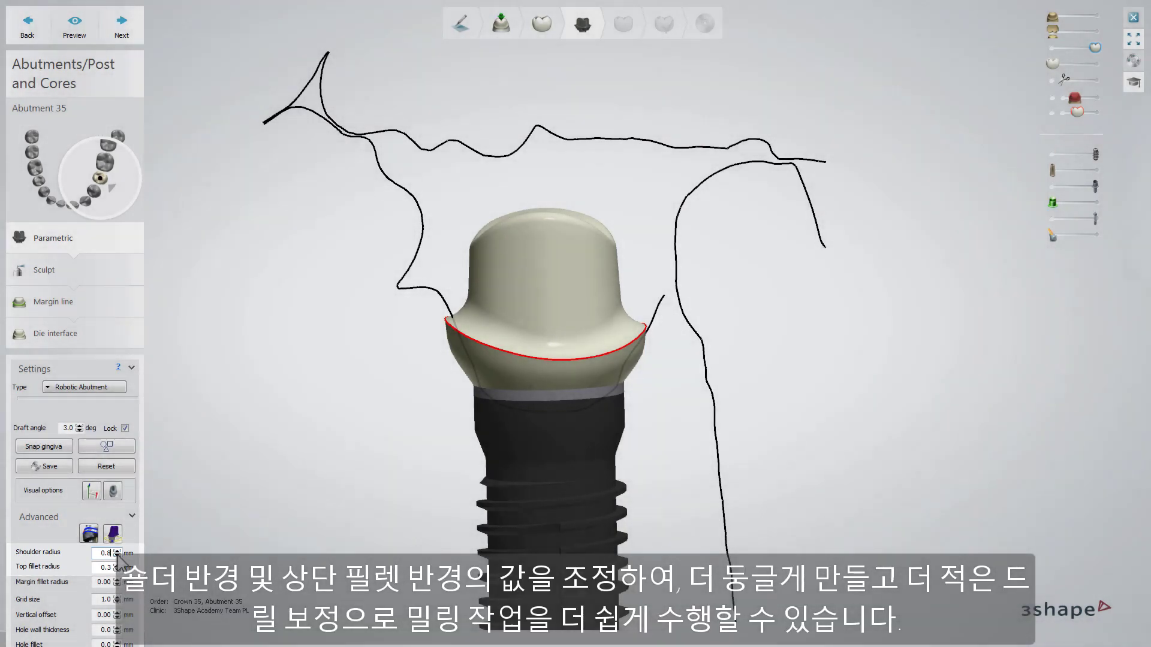
# Step: Set the abutment's shoulder radius to 1.0 mm, try top fillet radii of 0.6 and 0.1 mm, and restore 0.3 mm
pyautogui.click(117, 552)
pyautogui.click(117, 551)
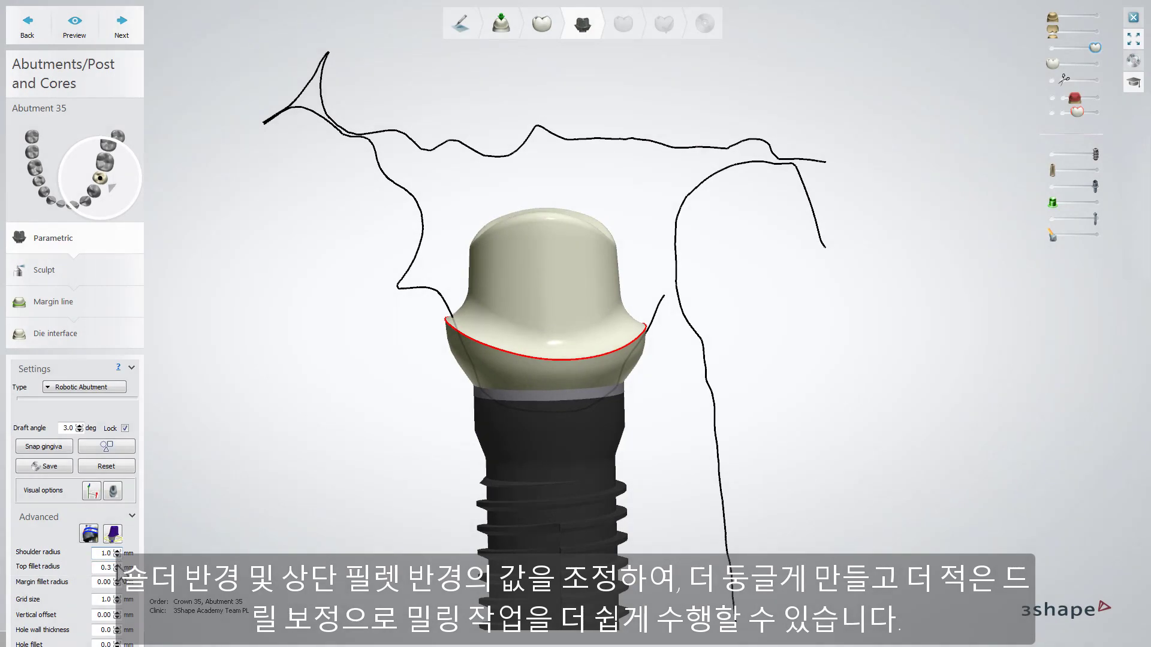
pyautogui.click(117, 565)
pyautogui.click(116, 564)
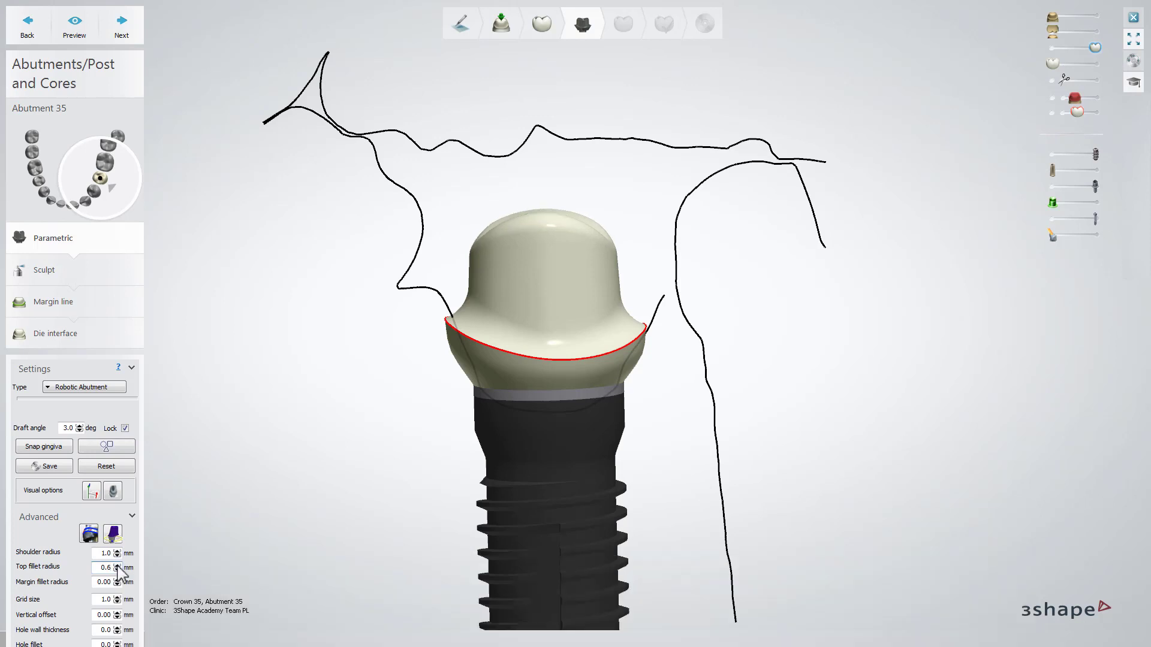
pyautogui.scroll(-6, 117, 565)
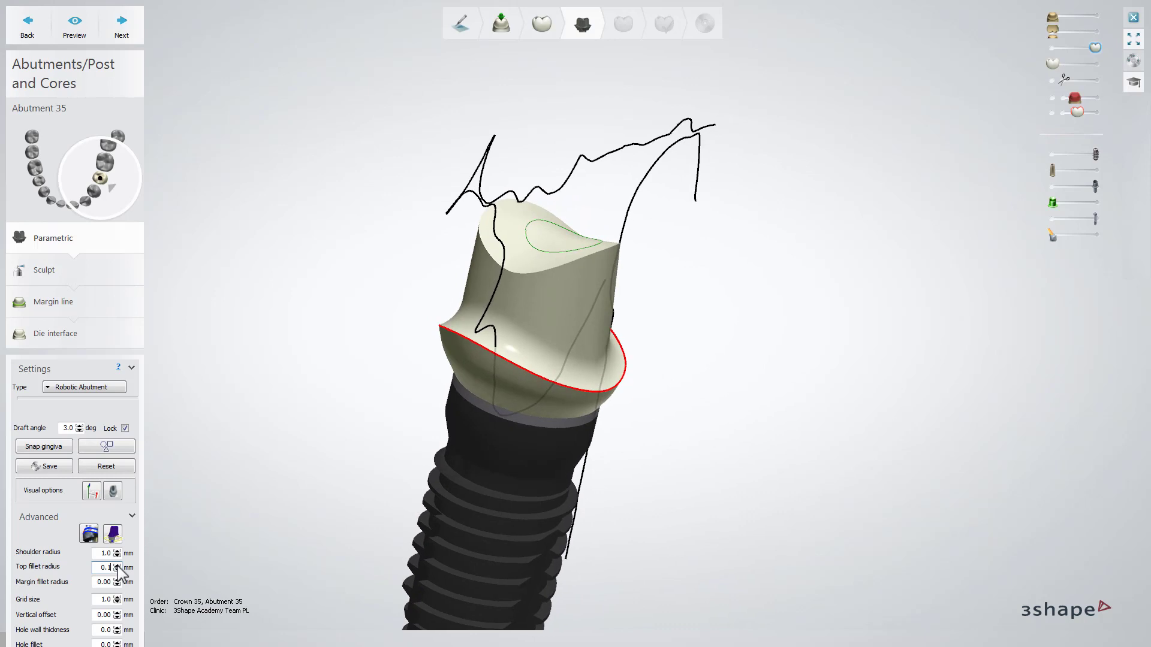
pyautogui.scroll(2, 118, 567)
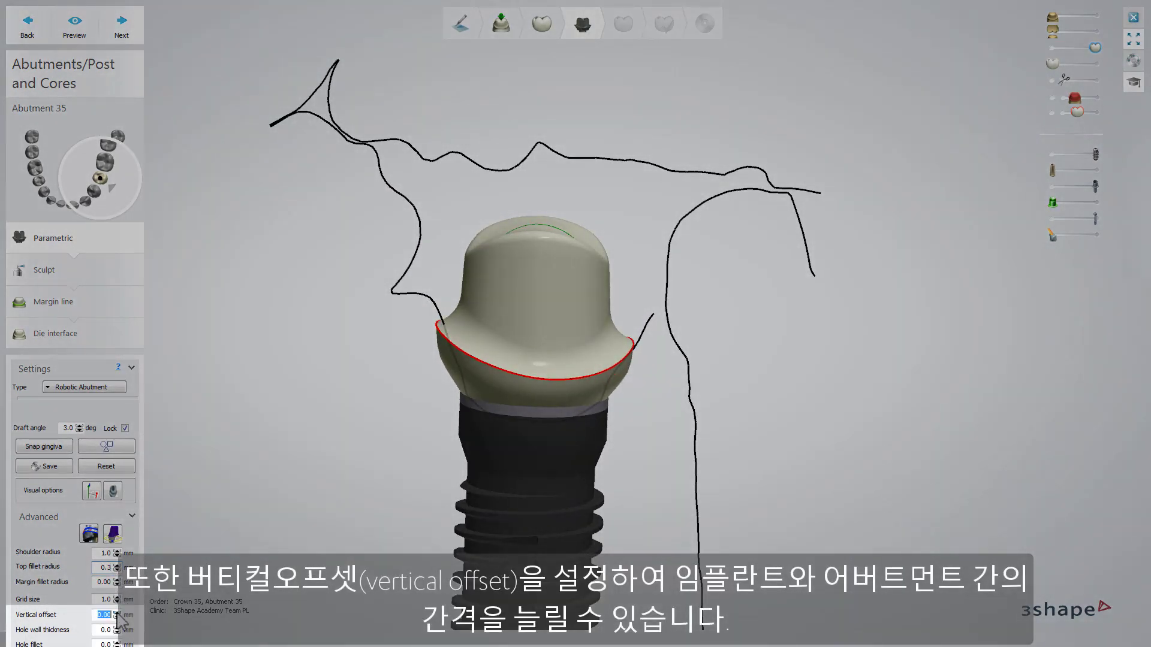
# Step: Try a hole wall thickness of 1.7 mm and a hole fillet of 0.2 mm on the abutment's screw hole
pyautogui.scroll(1, 118, 614)
pyautogui.scroll(2, 117, 618)
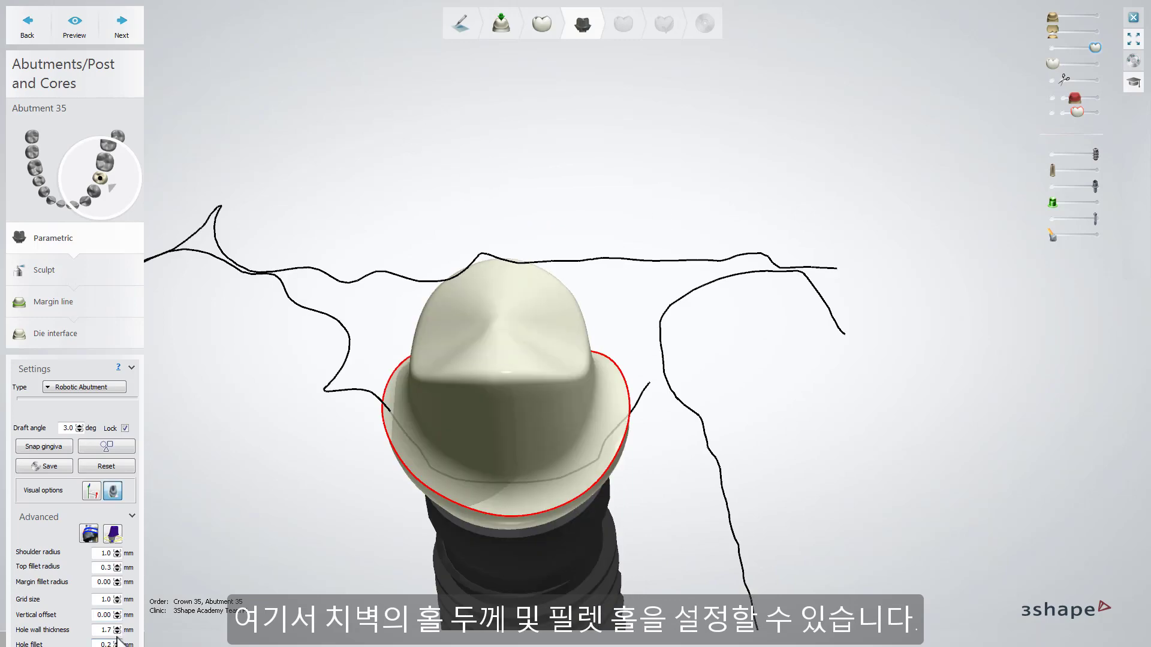
pyautogui.click(117, 643)
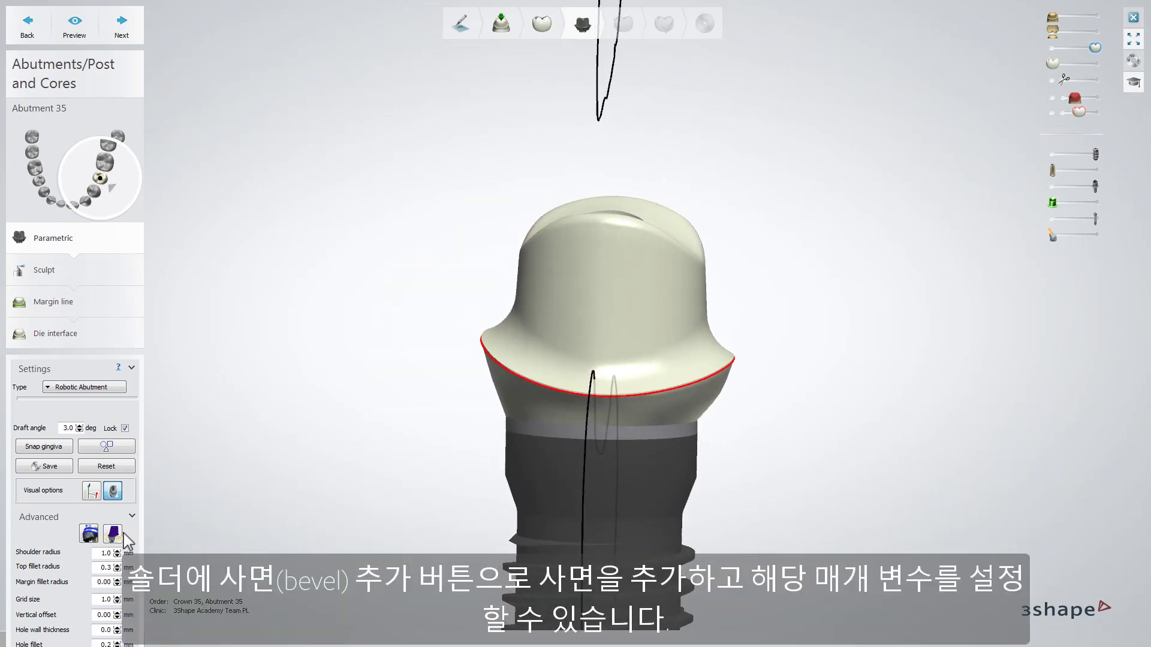
# Step: Add a 7.0-degree bevel to the abutment's shoulder and raise its length to 0.80 mm
pyautogui.click(88, 533)
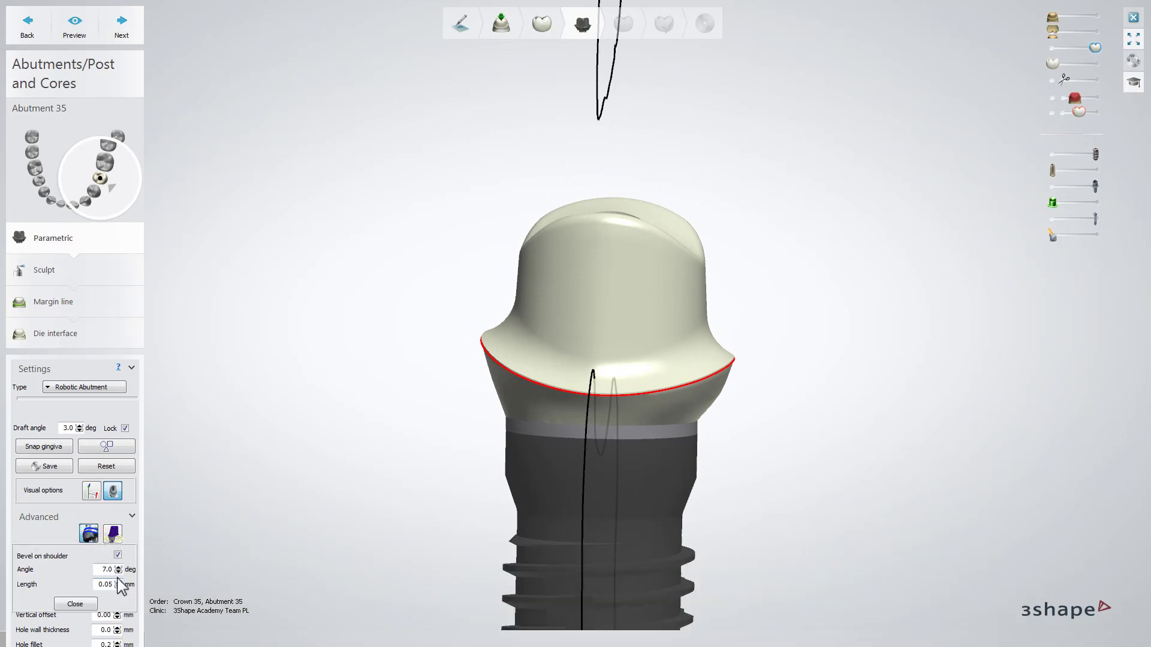
pyautogui.click(119, 581)
pyautogui.doubleClick(119, 580)
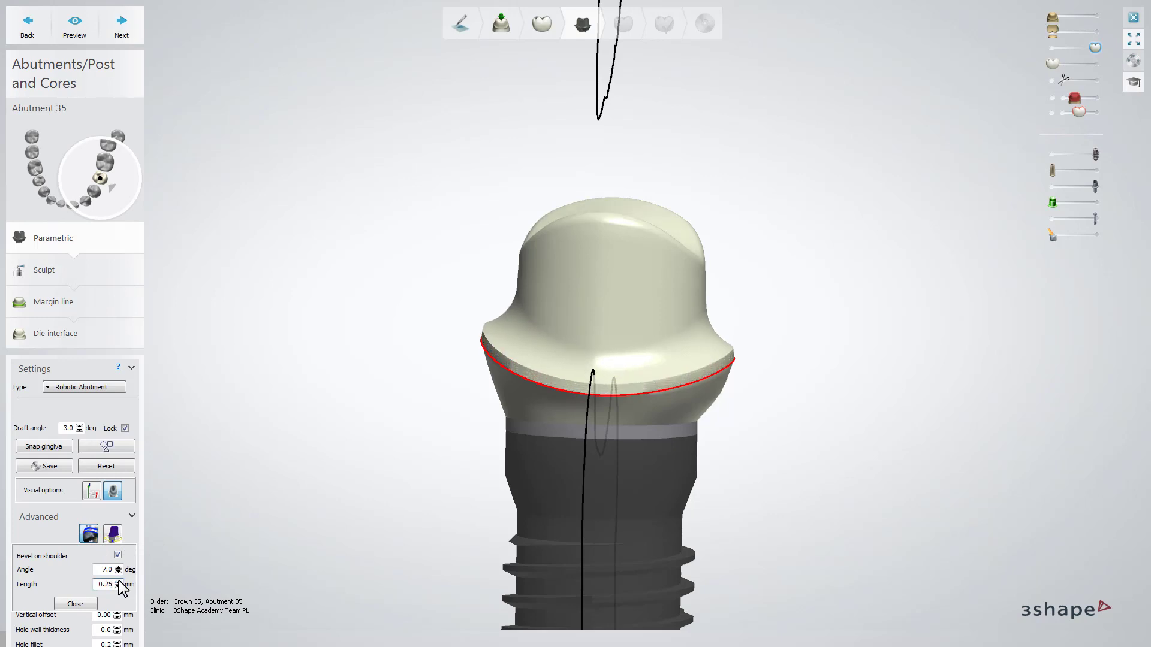
pyautogui.click(119, 581)
pyautogui.click(118, 581)
pyautogui.click(119, 581)
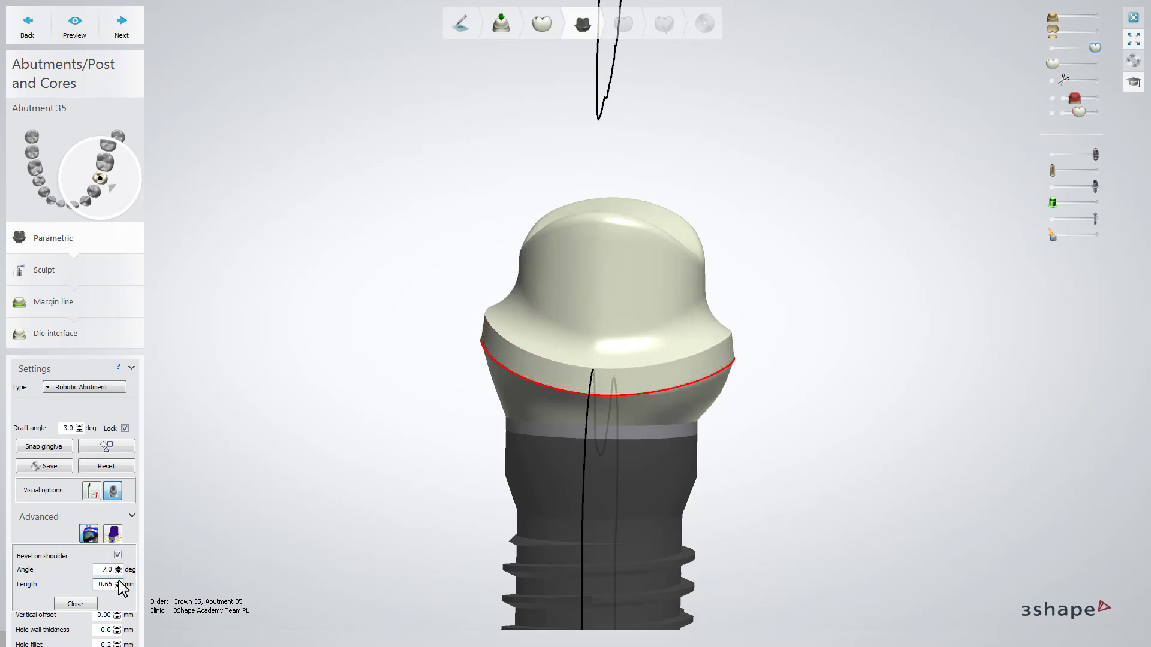
pyautogui.click(118, 581)
pyautogui.click(119, 582)
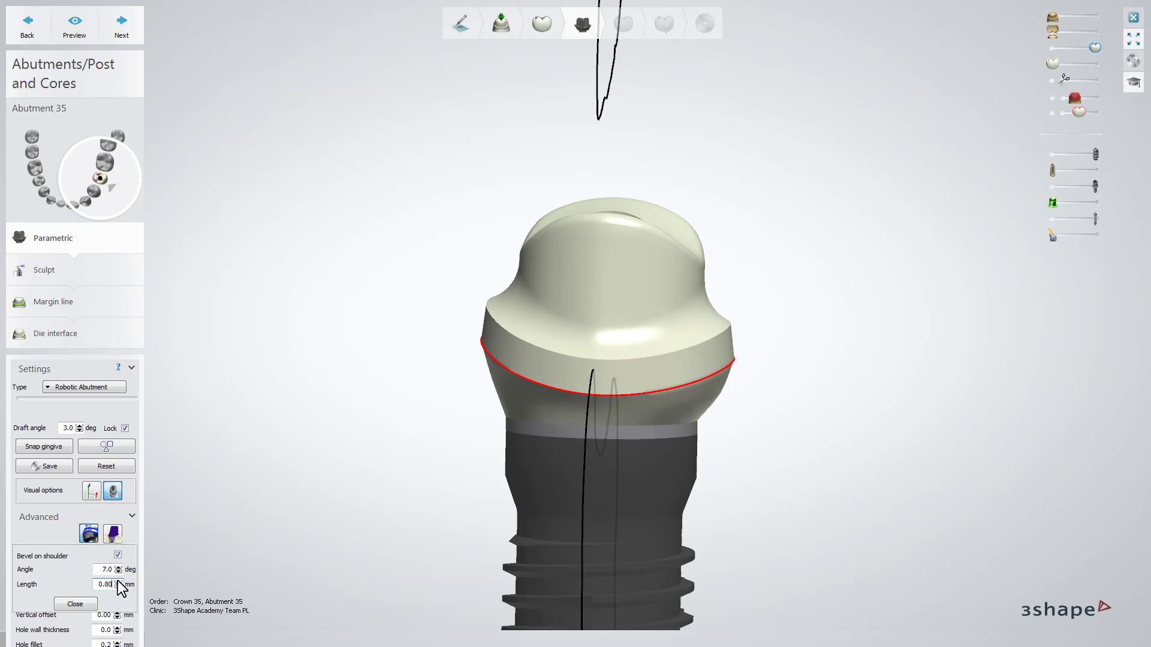
# Step: Reduce the shoulder bevel's length to 0.05 mm and close the bevel settings
pyautogui.doubleClick(118, 587)
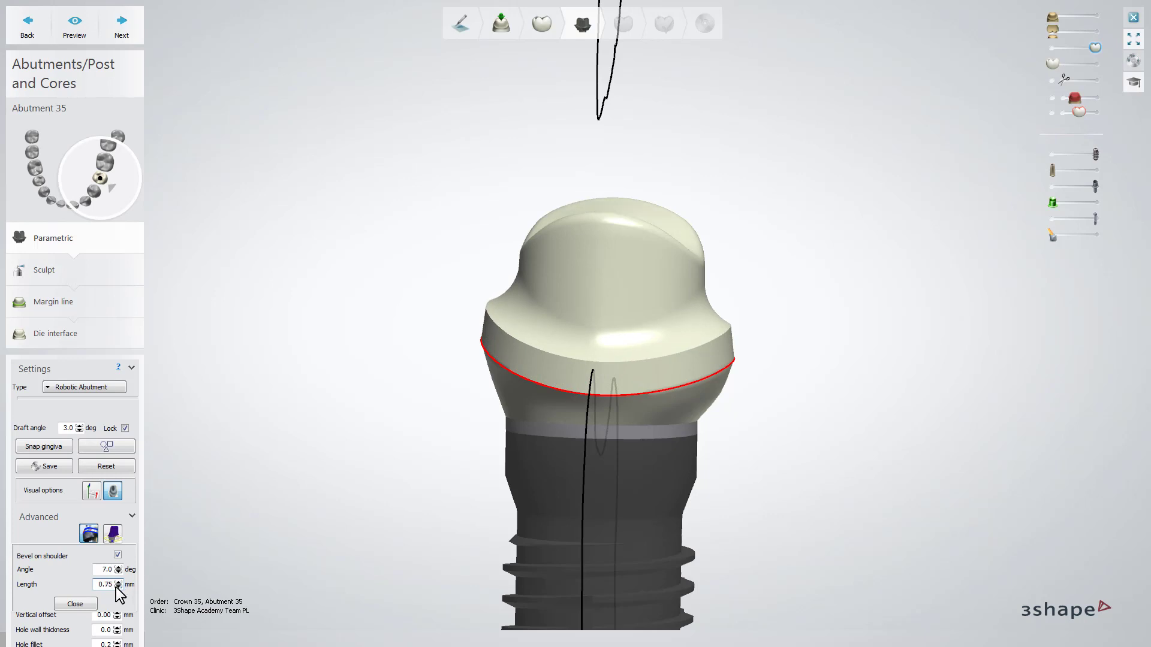
pyautogui.doubleClick(118, 587)
pyautogui.doubleClick(118, 587)
pyautogui.doubleClick(119, 587)
pyautogui.doubleClick(118, 587)
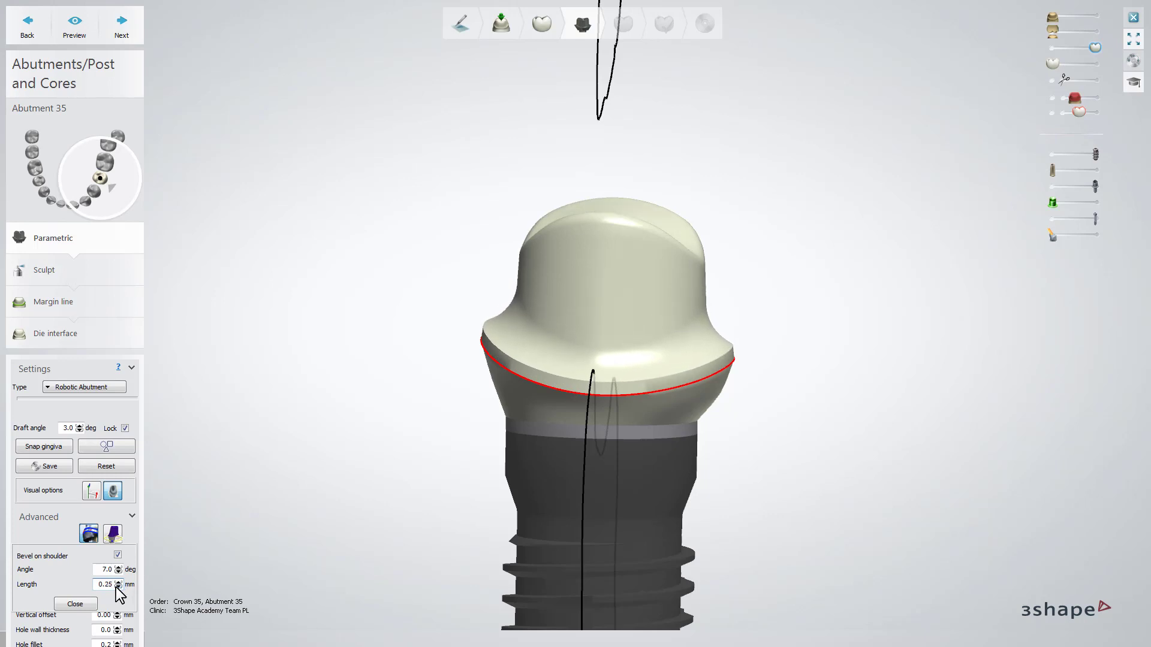
pyautogui.doubleClick(118, 588)
pyautogui.click(118, 588)
pyautogui.click(118, 587)
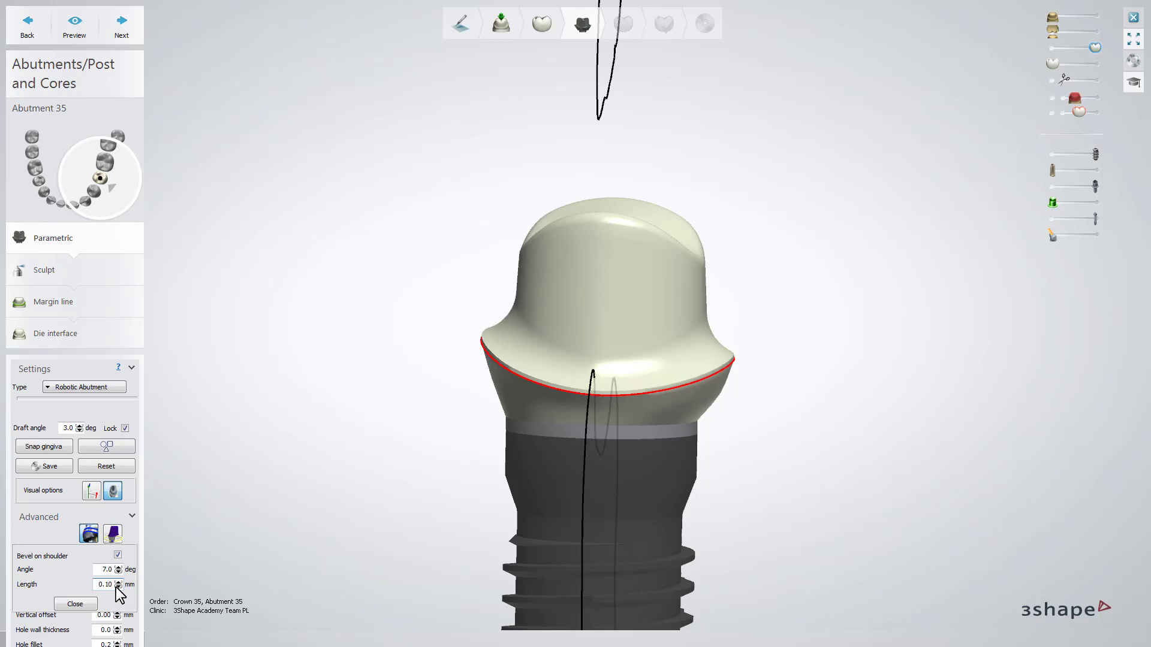
pyautogui.click(118, 587)
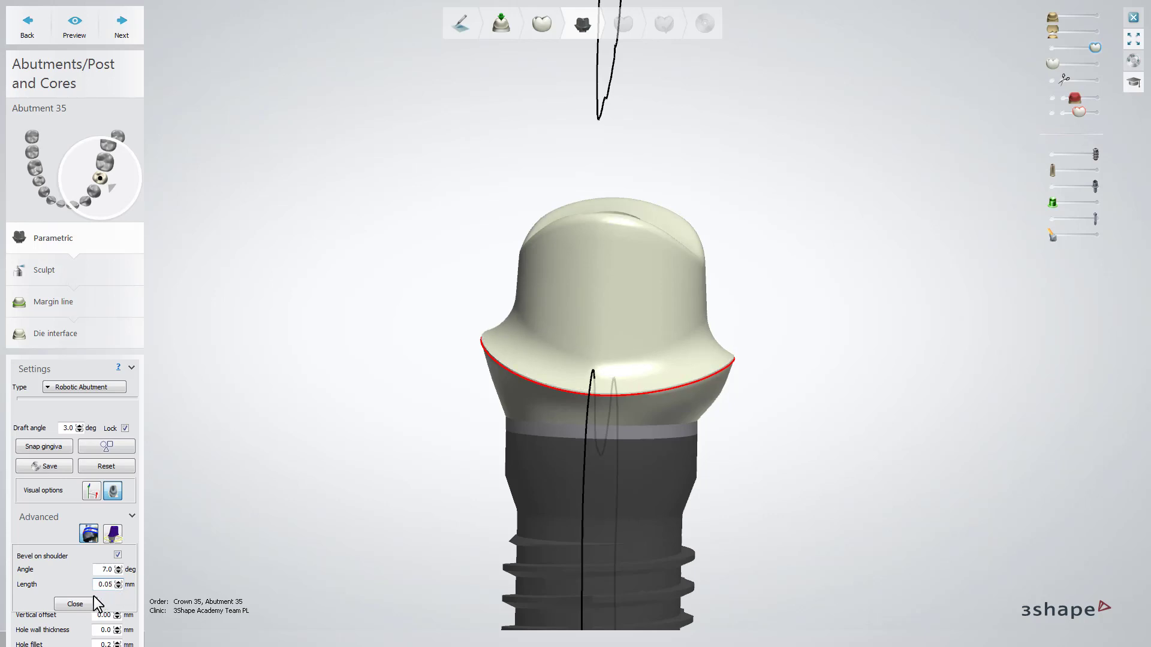
pyautogui.click(74, 604)
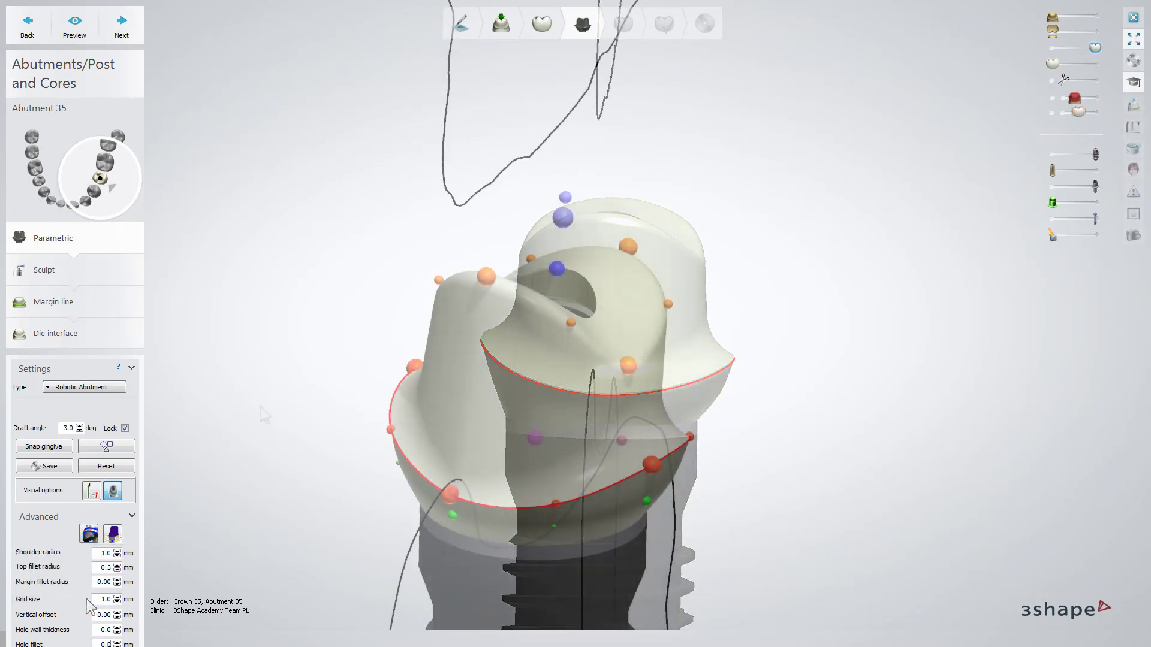
# Step: Activate the angulated screw hole axis for the abutment and tilt it about 2.2 degrees
pyautogui.click(114, 532)
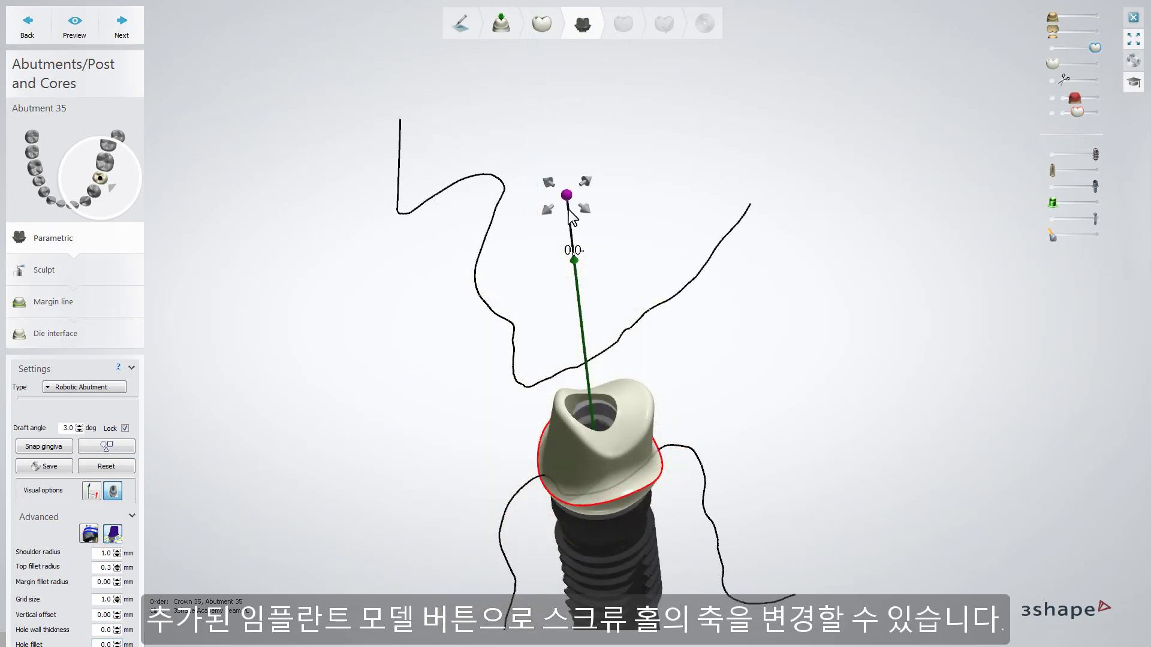
pyautogui.moveTo(566, 193); pyautogui.dragTo(580, 199)
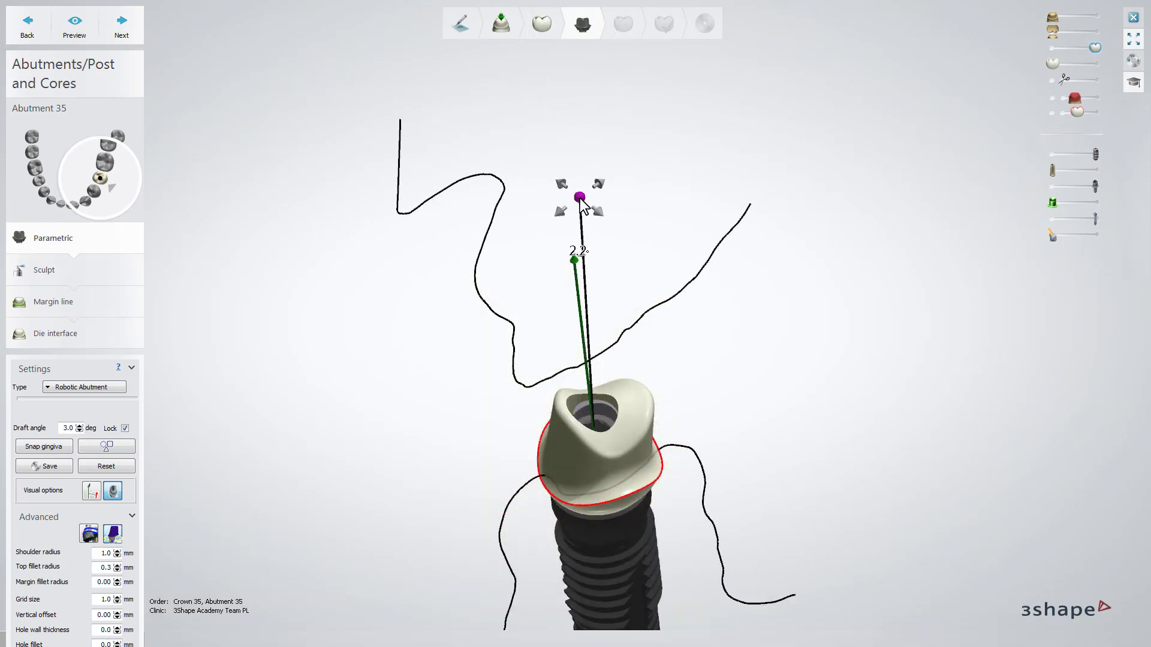
pyautogui.moveTo(580, 199); pyautogui.dragTo(580, 199, button='right')
pyautogui.moveTo(580, 199); pyautogui.dragTo(335, 400, button='right')
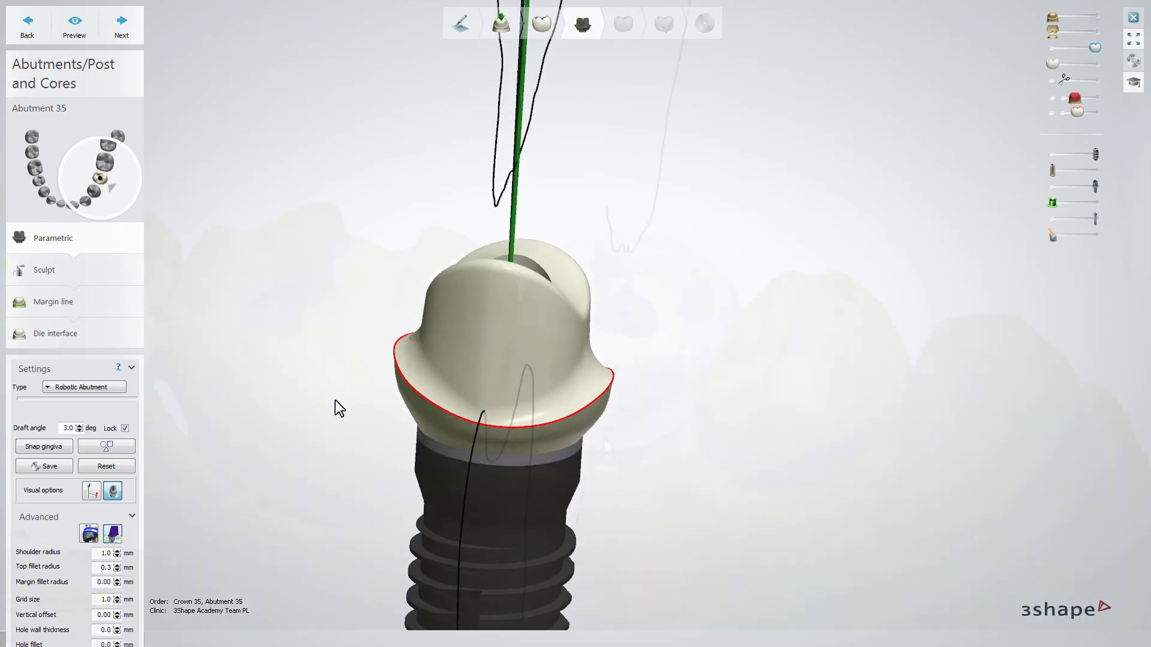
# Step: Adjust the abutment's position control inside the semi-transparent crown and hide the crown overlay
pyautogui.moveTo(606, 426); pyautogui.dragTo(621, 347, button='right')
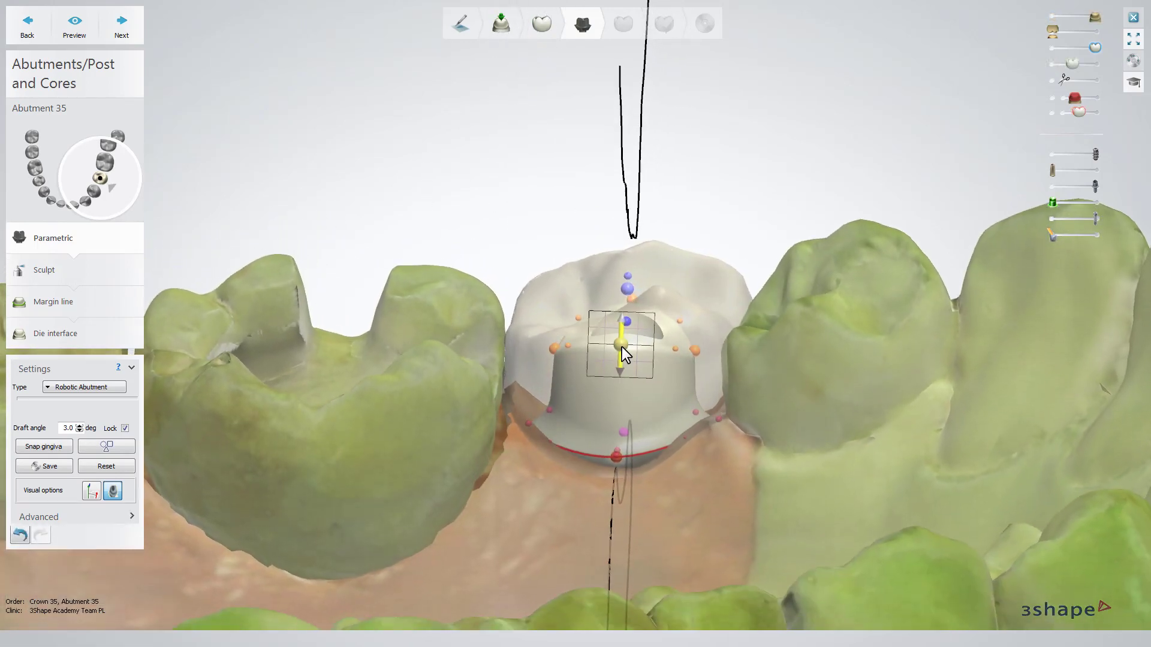
pyautogui.moveTo(621, 347); pyautogui.dragTo(682, 346)
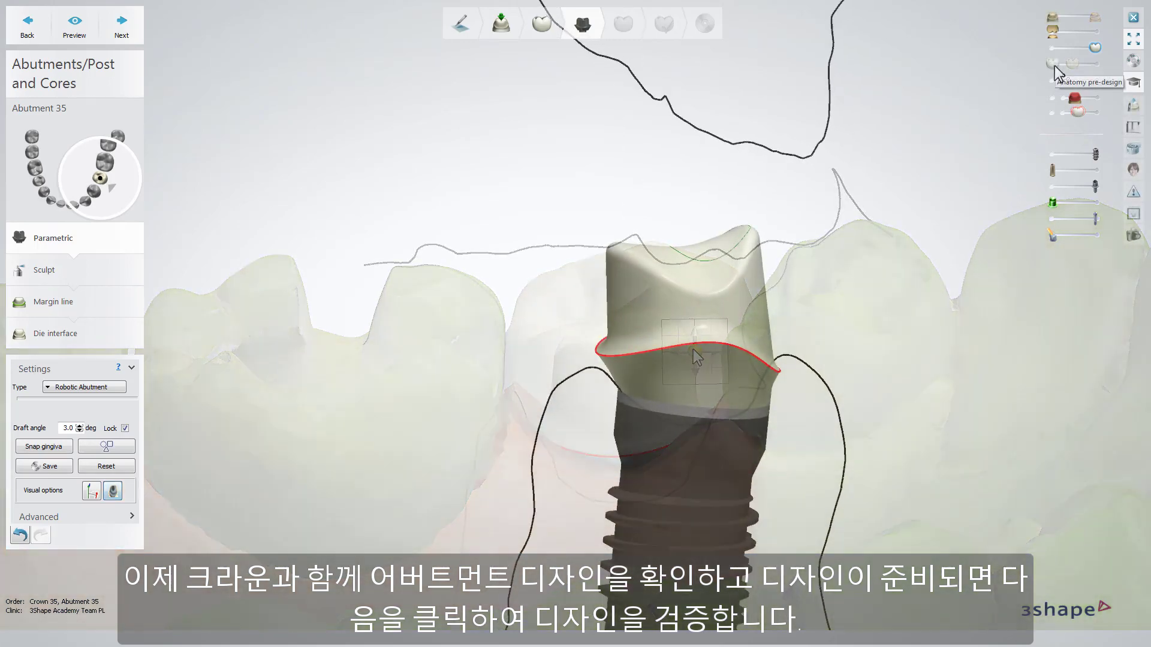
pyautogui.moveTo(1054, 66)
pyautogui.mouseDown()
pyautogui.moveTo(1087, 67)
pyautogui.moveTo(1052, 64)
pyautogui.mouseUp()
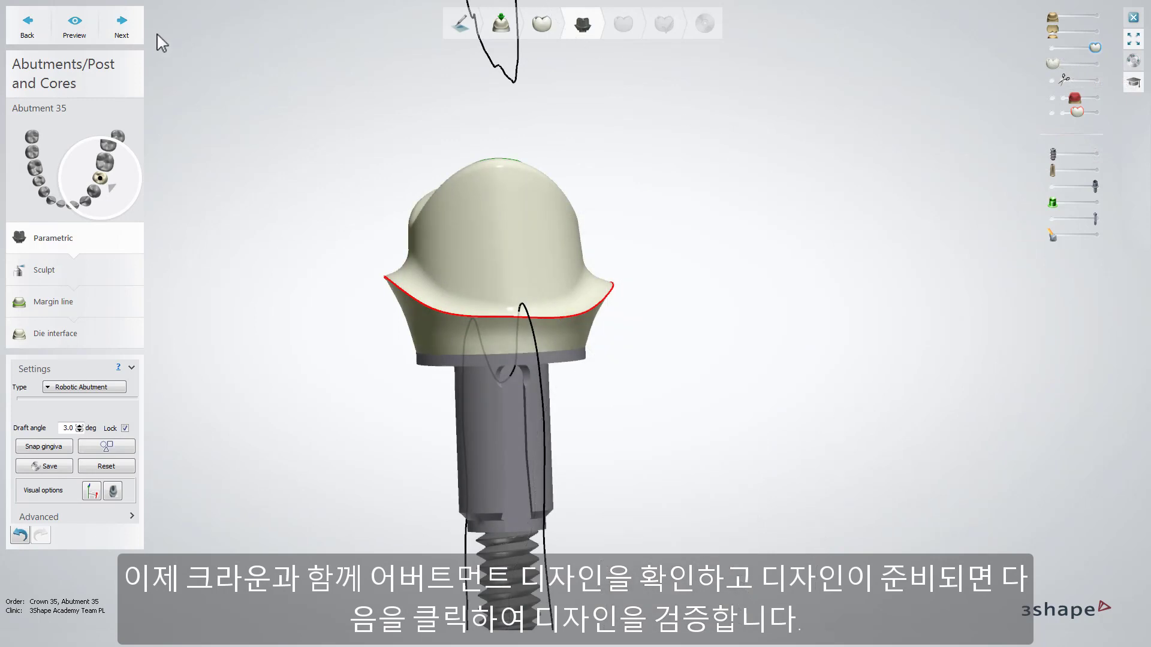
# Step: Validate the parametric abutment design and smooth the abutment surface with the wax knife at a 0.76 mm radius
pyautogui.click(142, 32)
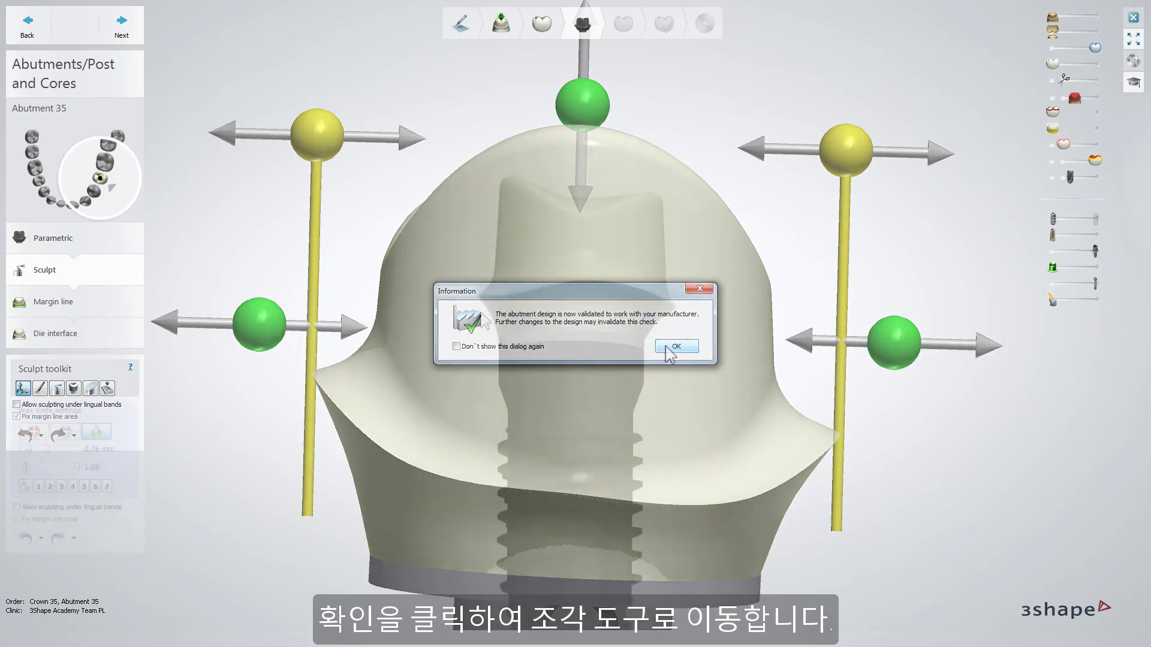
pyautogui.moveTo(478, 313); pyautogui.dragTo(626, 289, button='right')
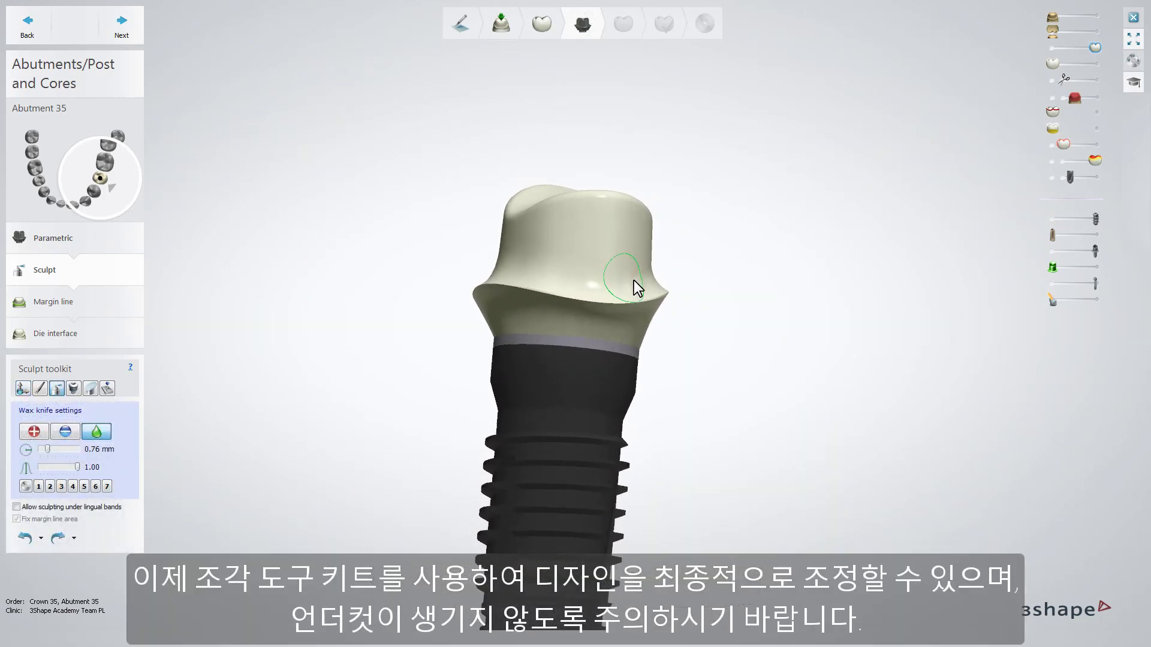
pyautogui.moveTo(632, 281); pyautogui.dragTo(630, 287)
pyautogui.moveTo(630, 287); pyautogui.dragTo(596, 288, button='right')
pyautogui.moveTo(574, 279); pyautogui.dragTo(572, 244, button='right')
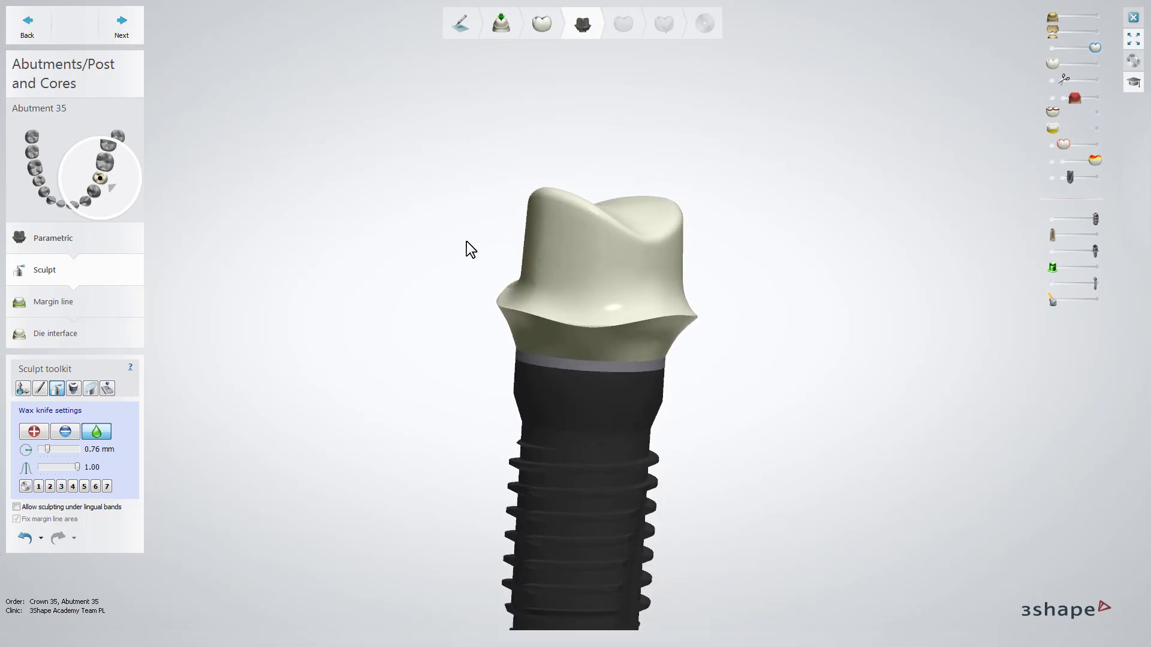
# Step: Accept the sculpted abutment and its margin line, review the die interface's advanced settings, and preview the Crown Zircon die interface
pyautogui.click(128, 27)
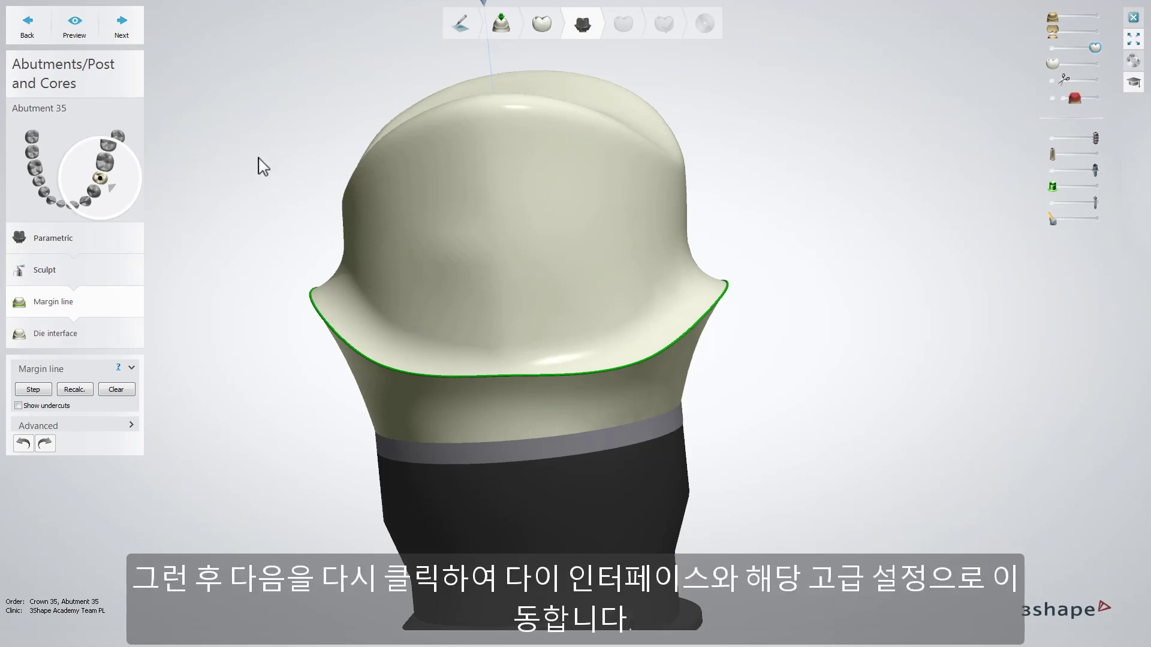
pyautogui.click(139, 31)
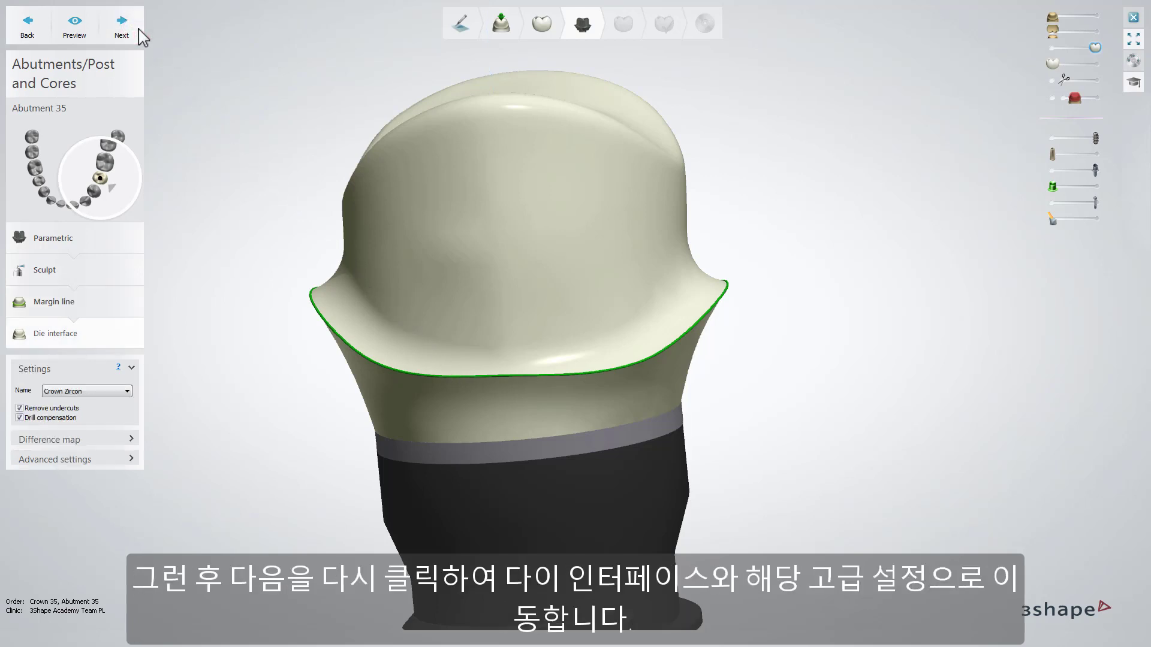
pyautogui.click(136, 459)
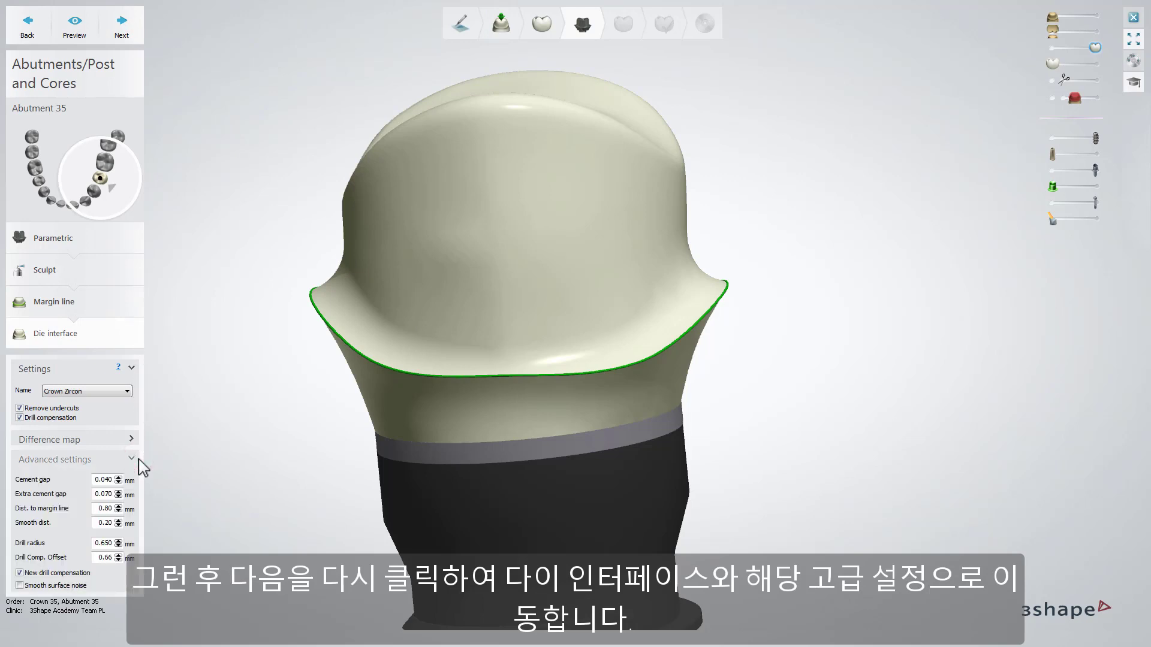
pyautogui.click(138, 459)
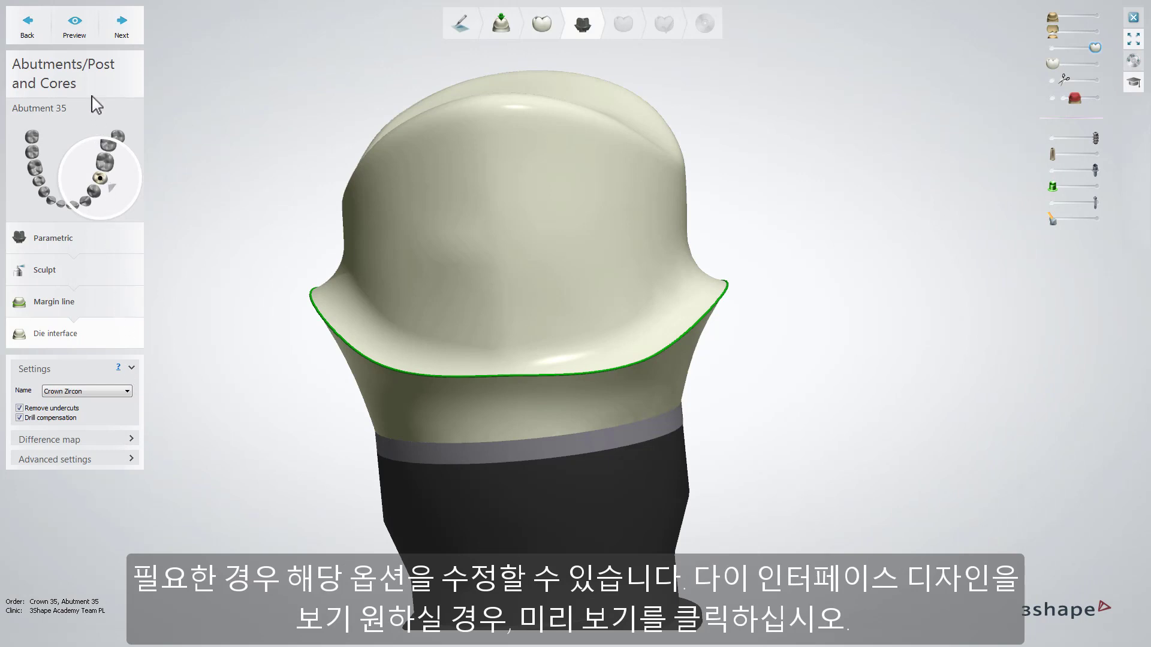
pyautogui.click(83, 30)
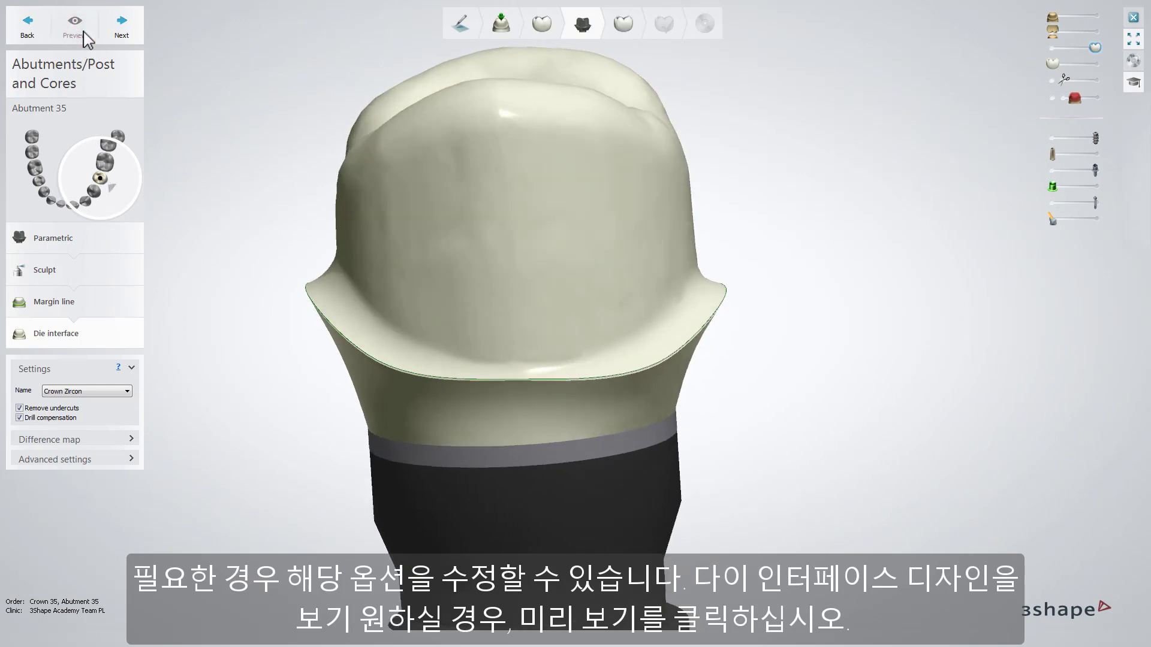
# Step: Continue to crown 35's anatomy design, smooth the crown with the 1.32 mm wax knife, and proceed to the Finalize stage
pyautogui.click(119, 30)
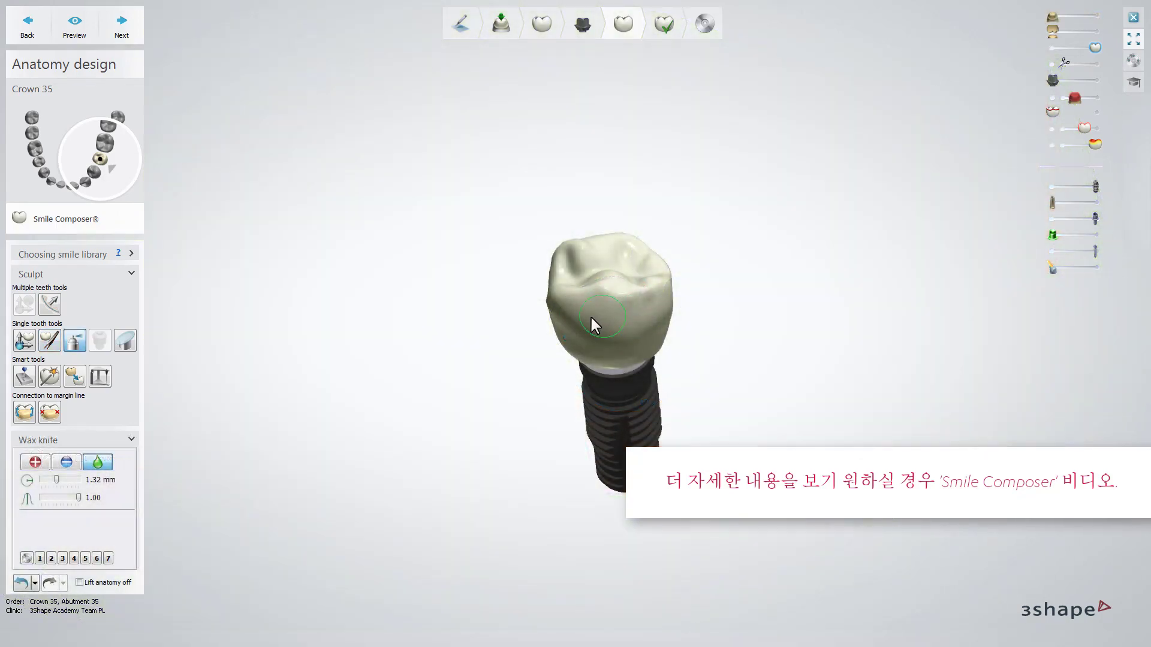
pyautogui.moveTo(605, 333); pyautogui.dragTo(657, 295, button='right')
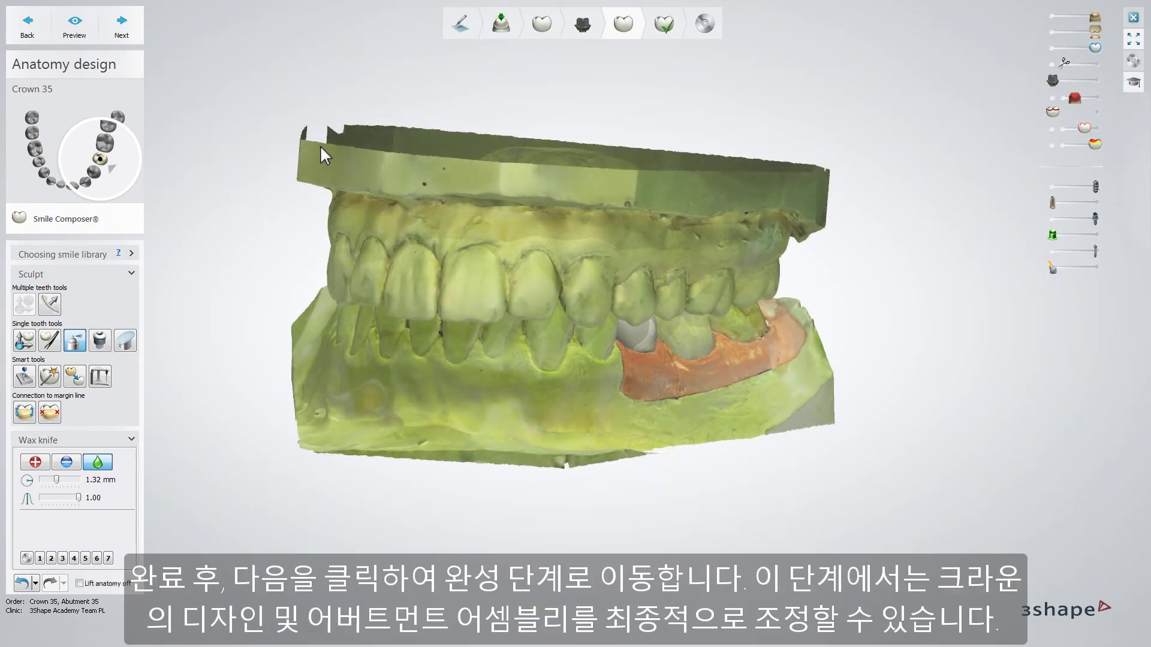
pyautogui.click(121, 24)
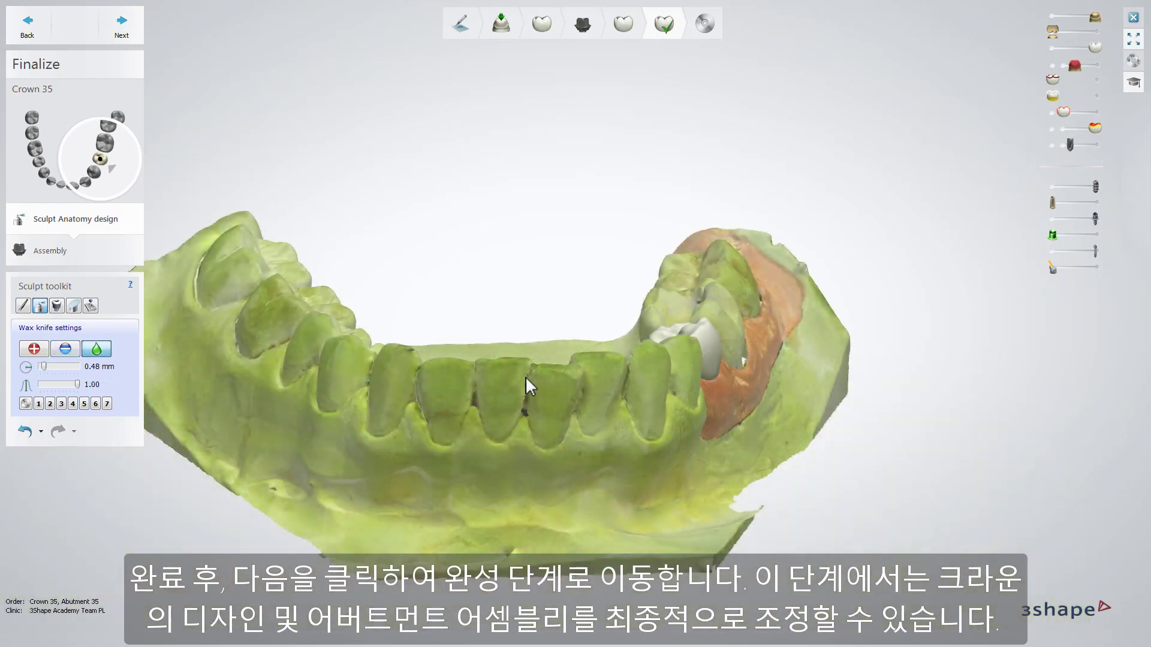
# Step: In the assembly settings, enable an angled screw hole and tilt its axis about 6 degrees
pyautogui.click(129, 251)
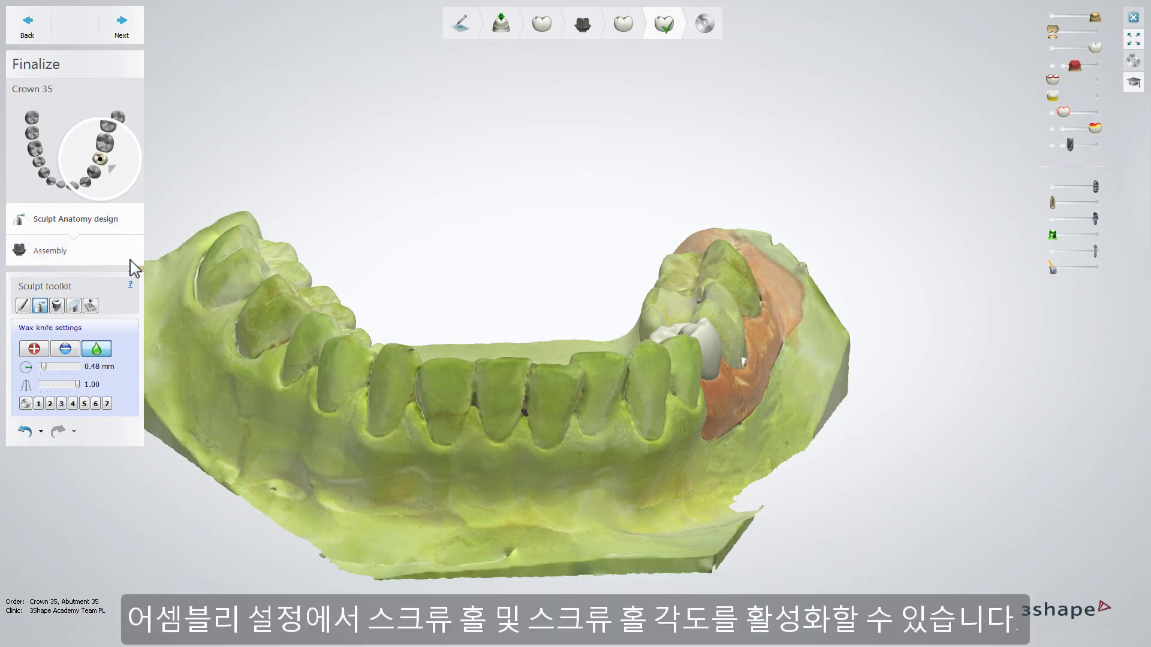
pyautogui.click(134, 284)
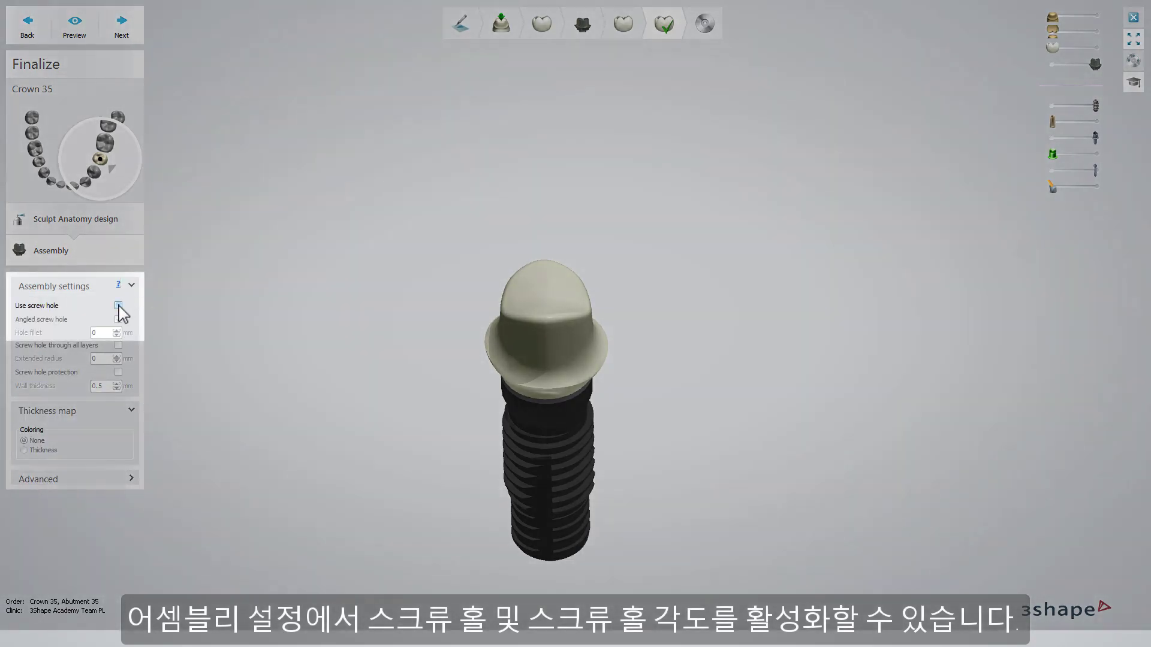
pyautogui.click(118, 306)
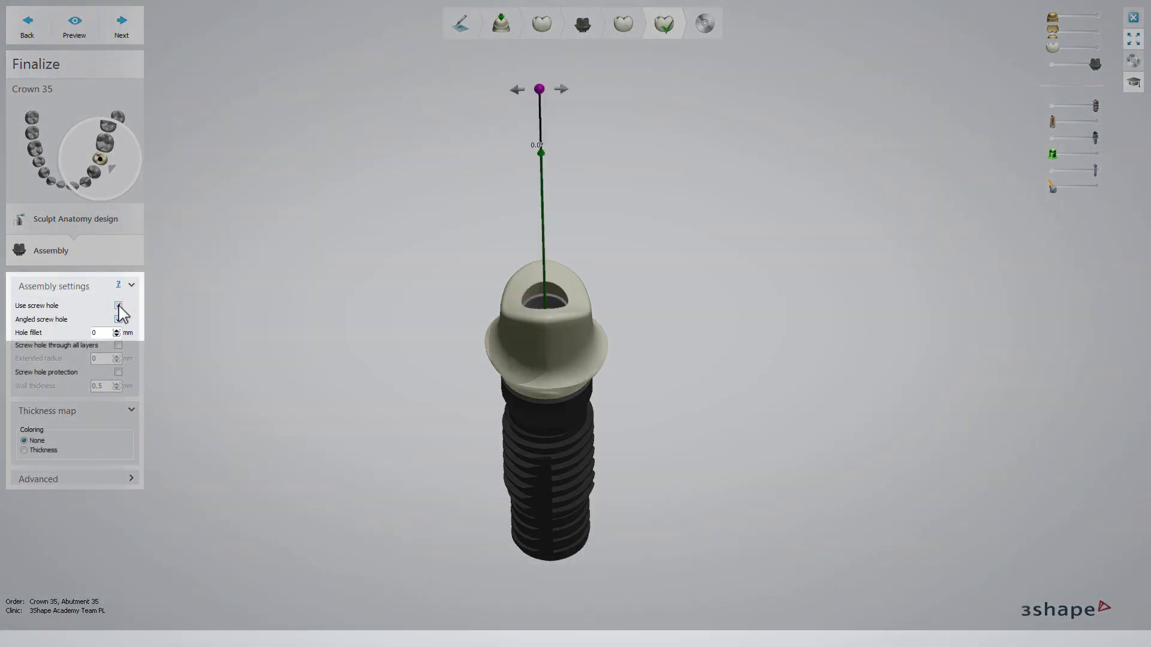
pyautogui.click(118, 319)
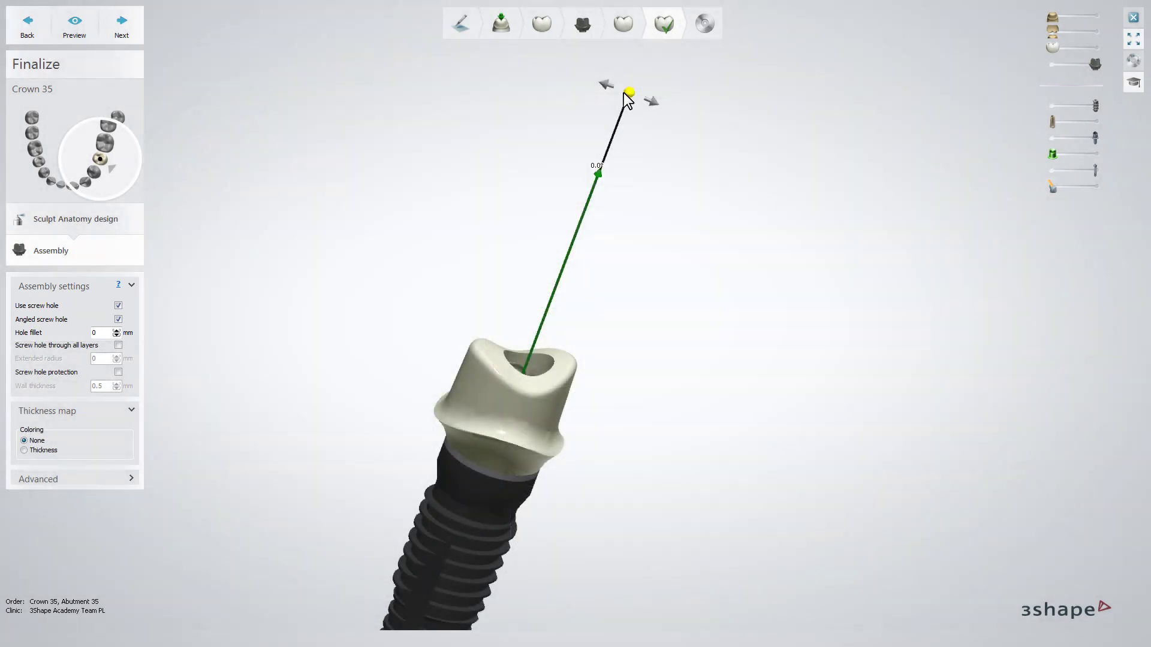
pyautogui.moveTo(624, 94); pyautogui.dragTo(592, 93)
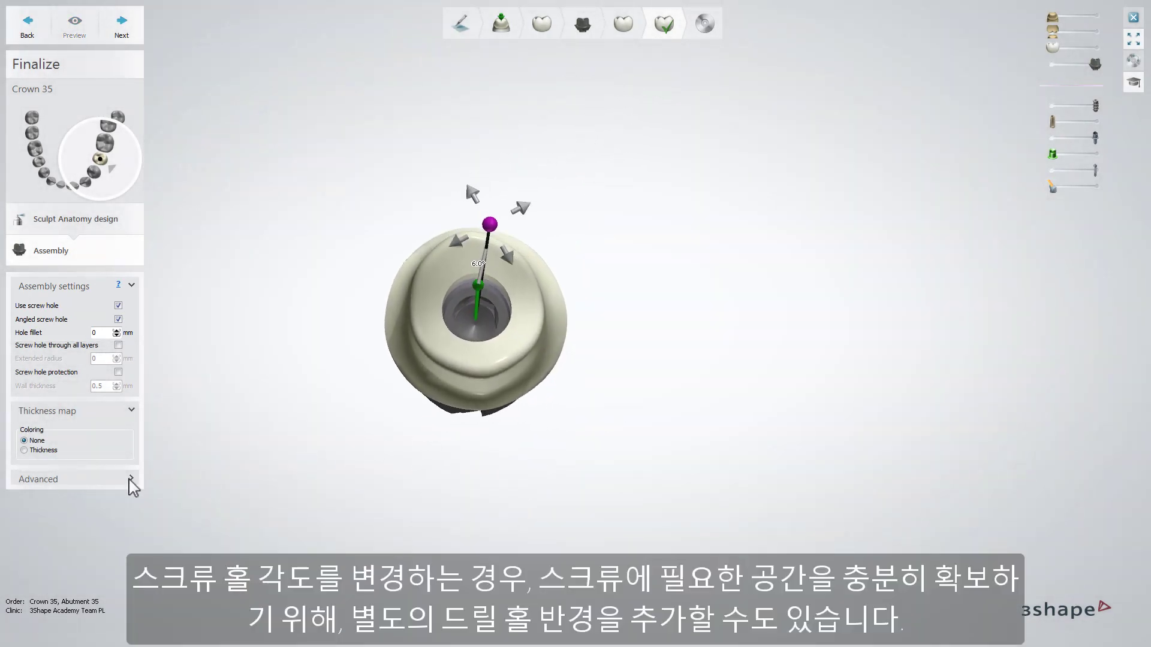
# Step: Set the extra drill hole radius to 0.05 mm, preview the assembly, and continue to save the design
pyautogui.click(129, 479)
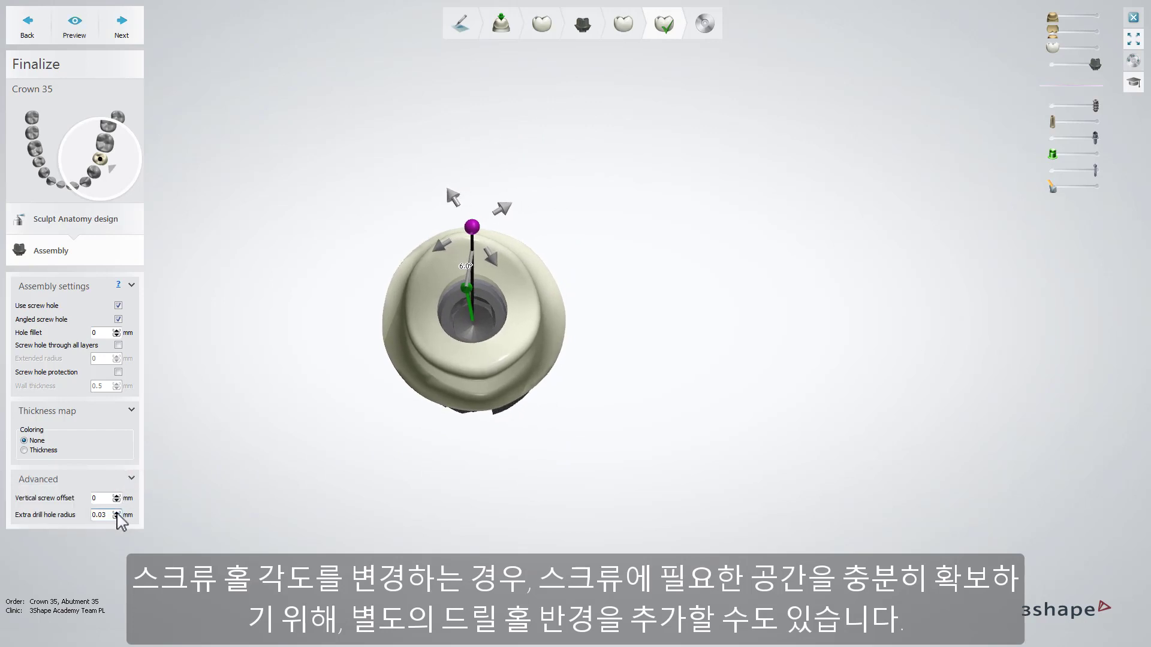
pyautogui.click(117, 512)
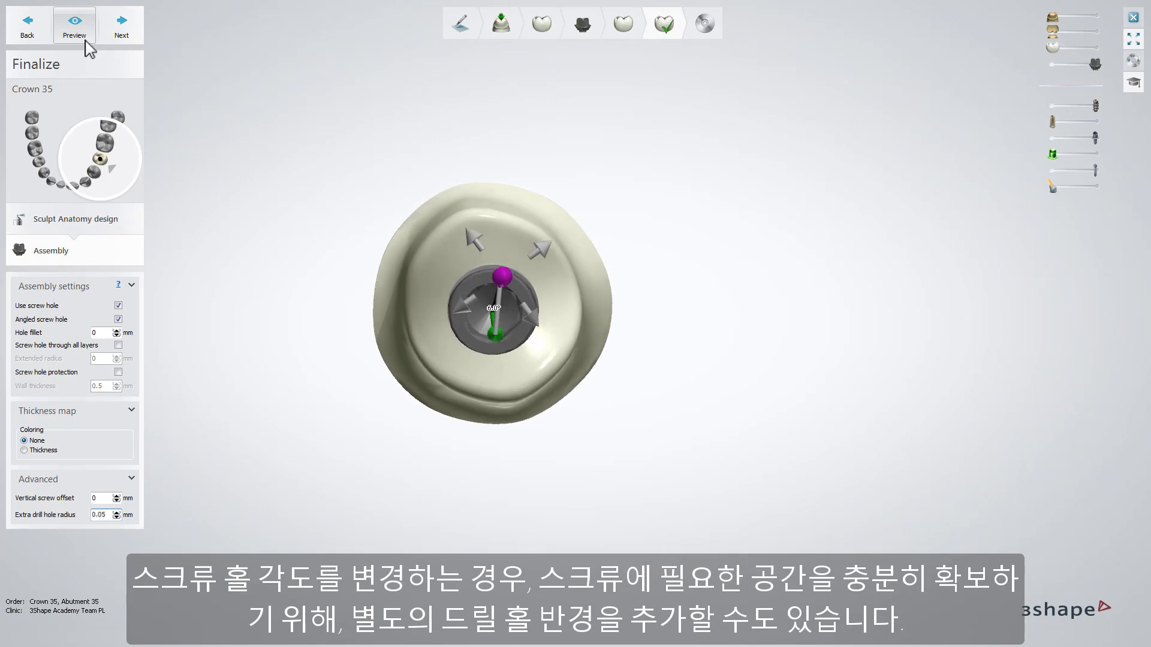
pyautogui.click(86, 42)
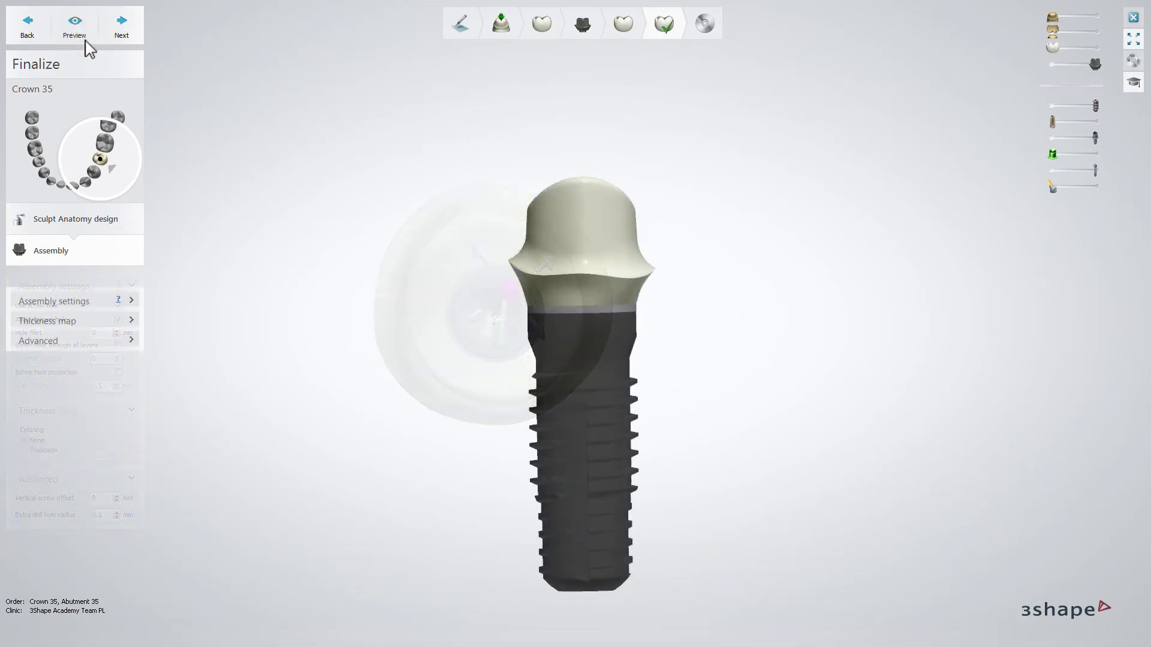
pyautogui.click(121, 27)
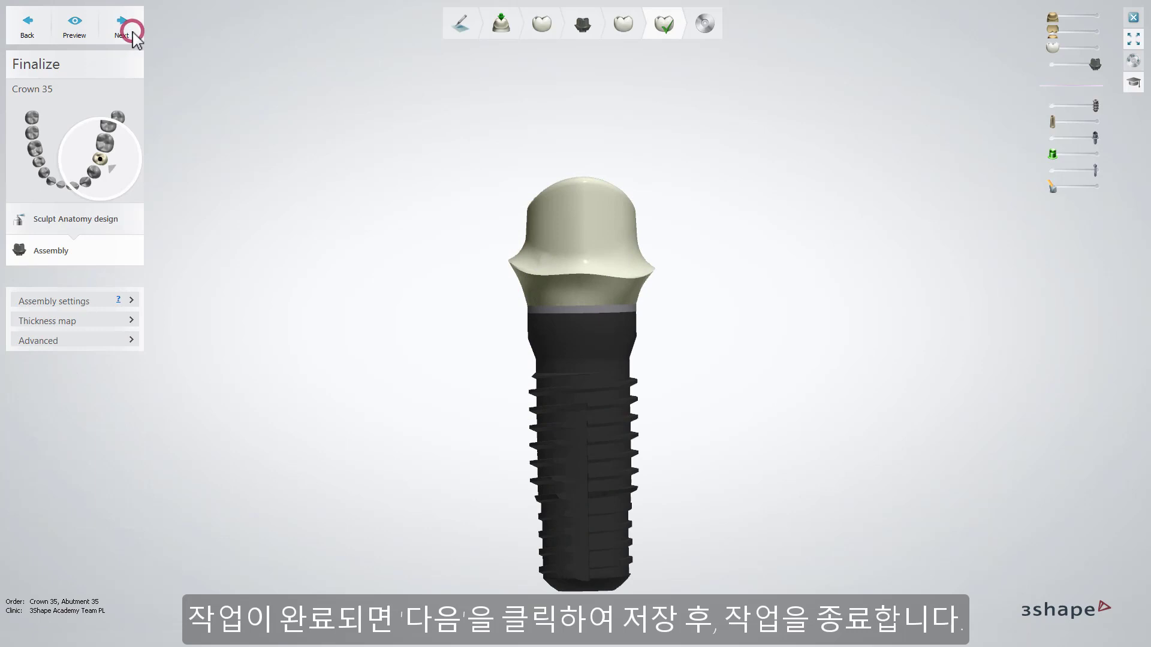